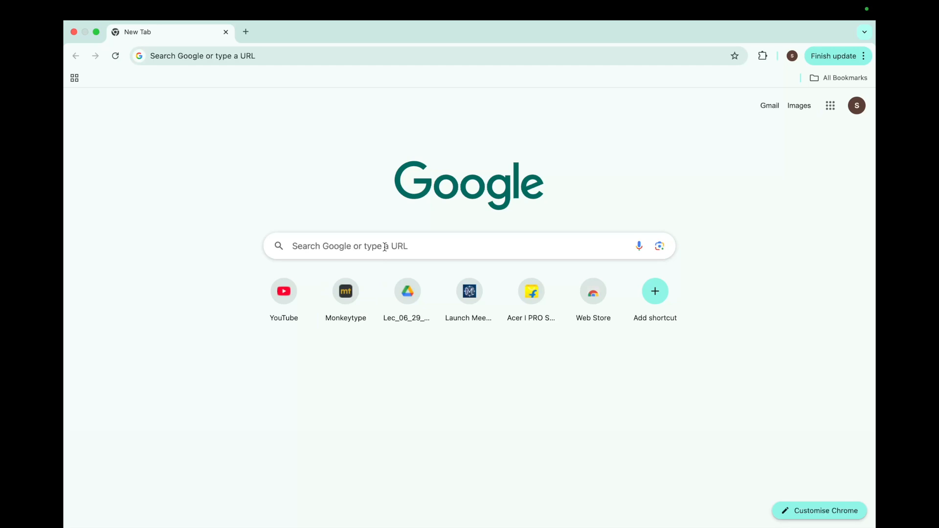
Step: Search Google for "fiji" and open the ImageJ Wiki's Fiji Downloads page
{"action": "left_click", "coordinate": [385, 247]}
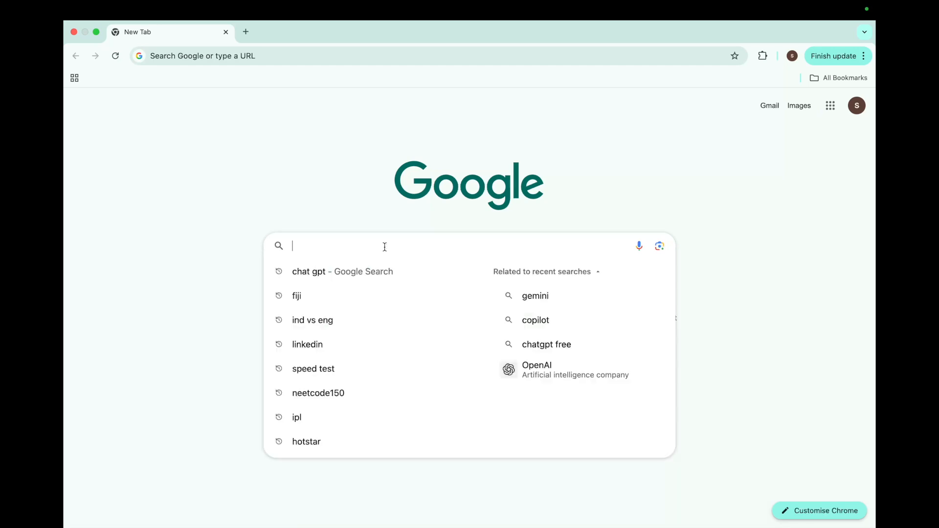
{"action": "left_click", "coordinate": [314, 296]}
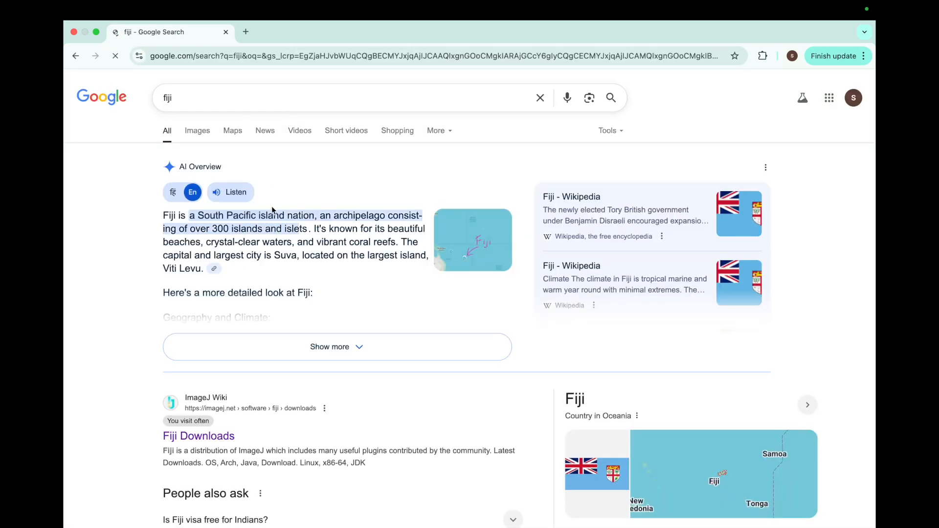
{"action": "scroll", "coordinate": [258, 306], "scroll_direction": "down", "scroll_amount": 2}
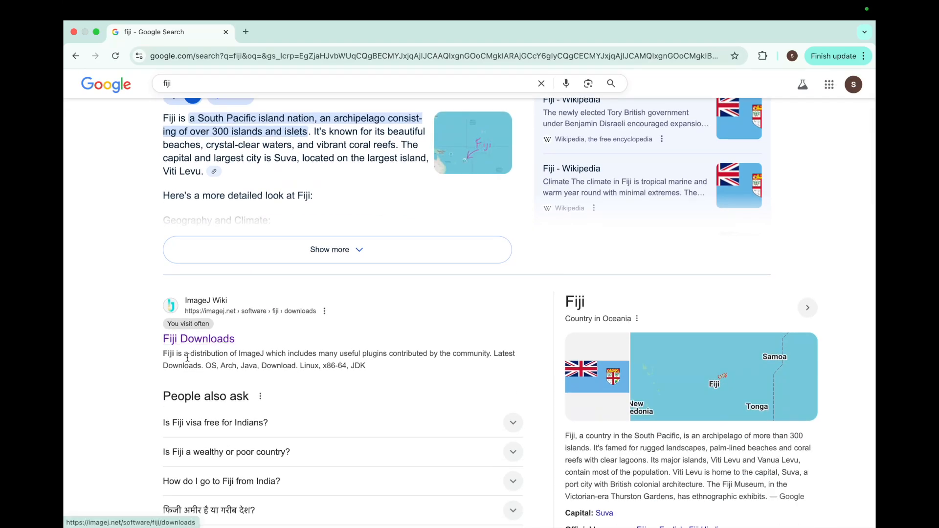
{"action": "left_click", "coordinate": [183, 343]}
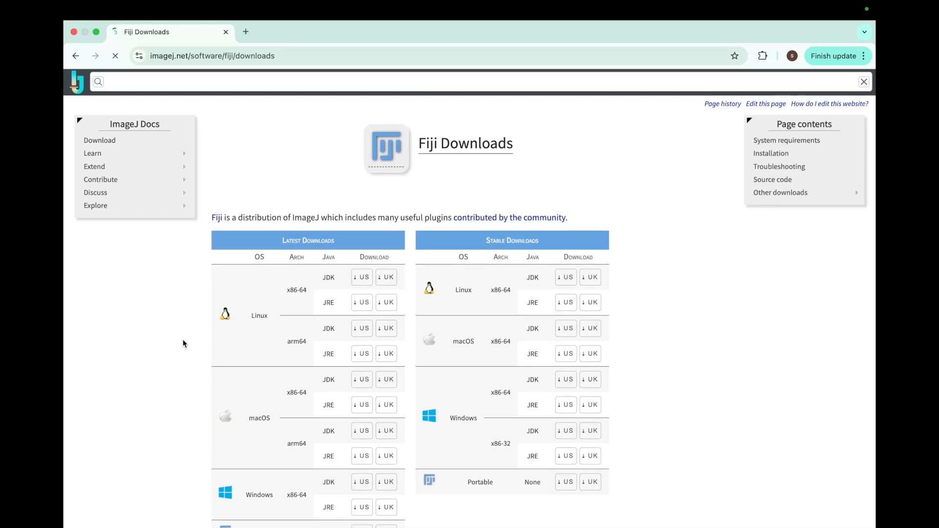
Step: Review the stable Fiji builds offered for macOS and Windows in the downloads table
{"action": "scroll", "coordinate": [325, 310], "scroll_direction": "down", "scroll_amount": 1}
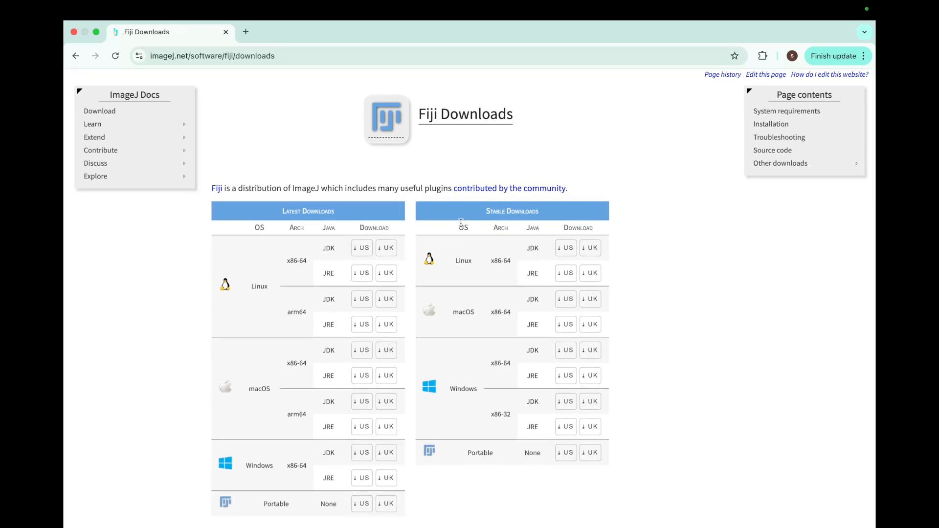
{"action": "left_click_drag", "start_coordinate": [472, 262], "coordinate": [461, 262]}
{"action": "left_click", "coordinate": [453, 309]}
{"action": "scroll", "coordinate": [463, 320], "scroll_direction": "down", "scroll_amount": 2}
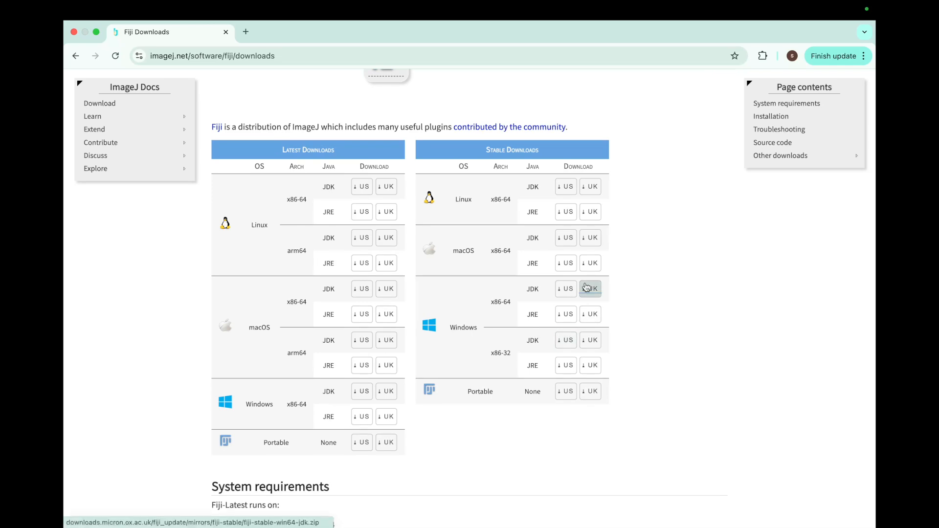
{"action": "left_click_drag", "start_coordinate": [538, 289], "coordinate": [522, 291]}
{"action": "left_click", "coordinate": [535, 312]}
{"action": "left_click", "coordinate": [541, 299]}
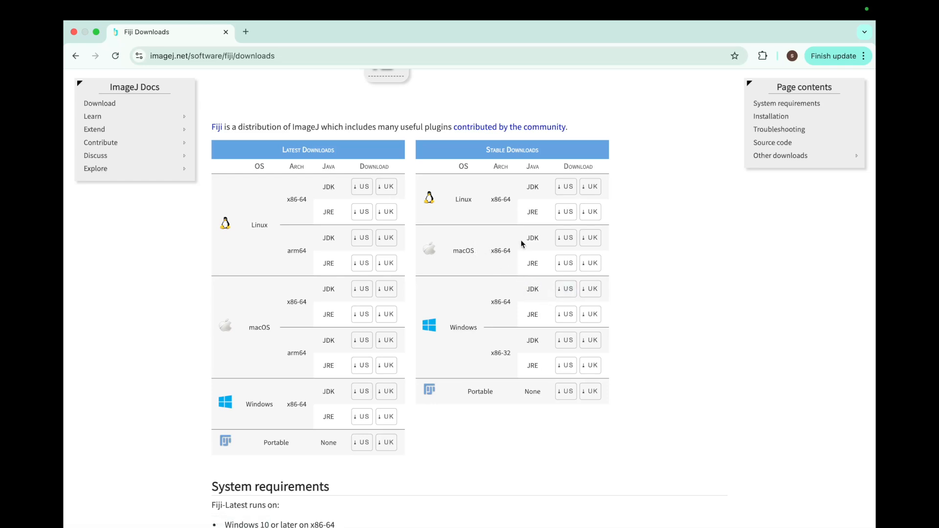
Step: Try the US download of the stable macOS x86-64 JDK build, cancelling it and closing the downloads page
{"action": "left_click", "coordinate": [565, 243]}
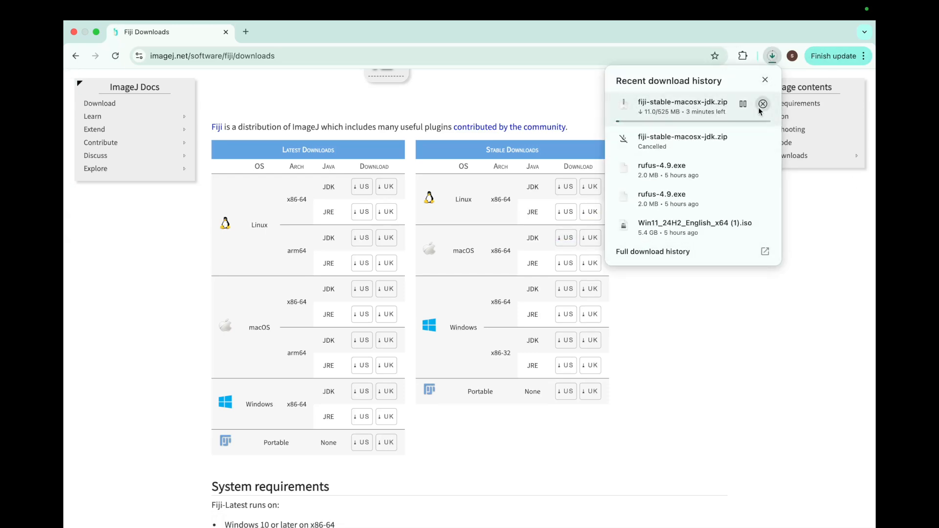
{"action": "left_click", "coordinate": [763, 104]}
{"action": "left_click", "coordinate": [765, 81]}
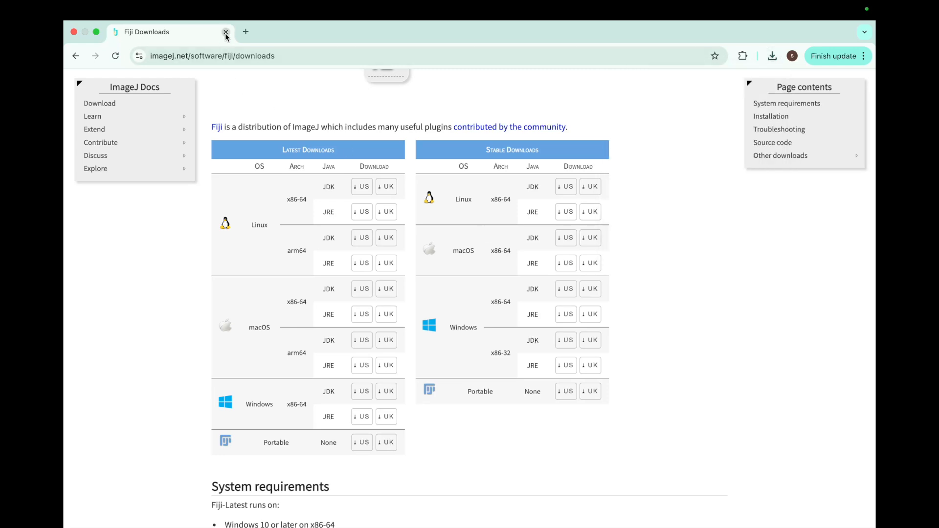
{"action": "left_click", "coordinate": [226, 33]}
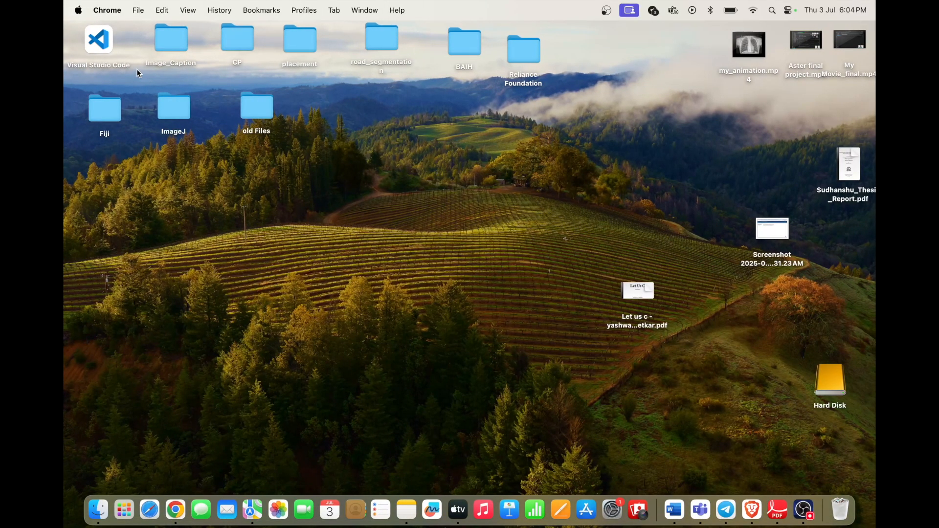
Step: Open the Fiji folder on the desktop and examine its mask macros and the frames in the patient1 subfolder
{"action": "double_click", "coordinate": [114, 118]}
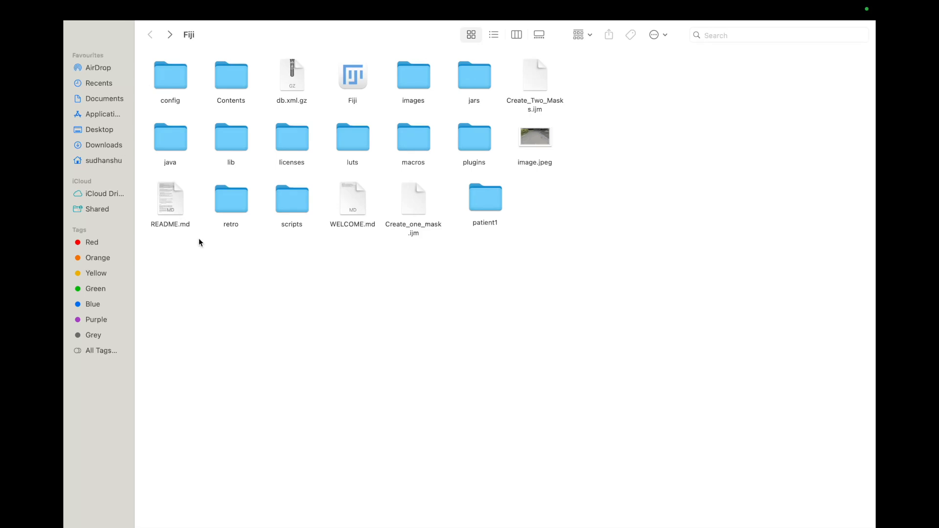
{"action": "left_click", "coordinate": [522, 86]}
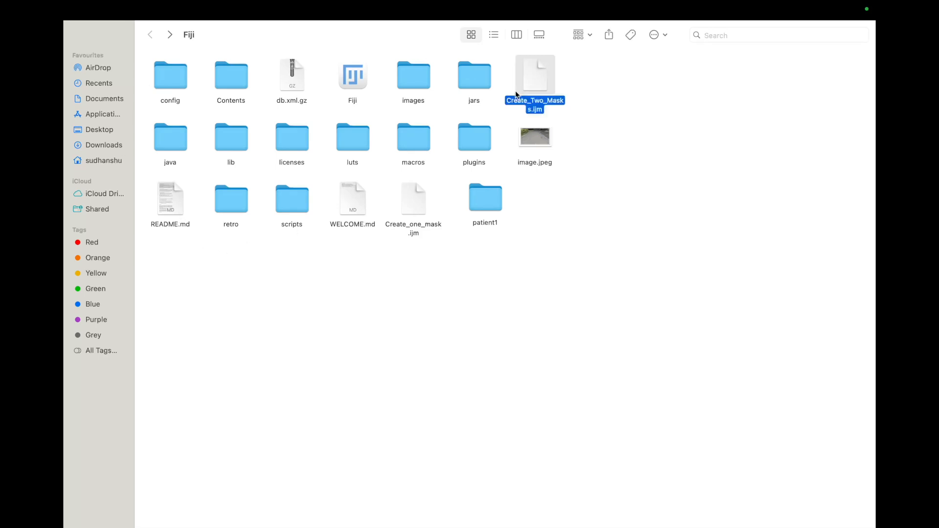
{"action": "left_click", "coordinate": [408, 216]}
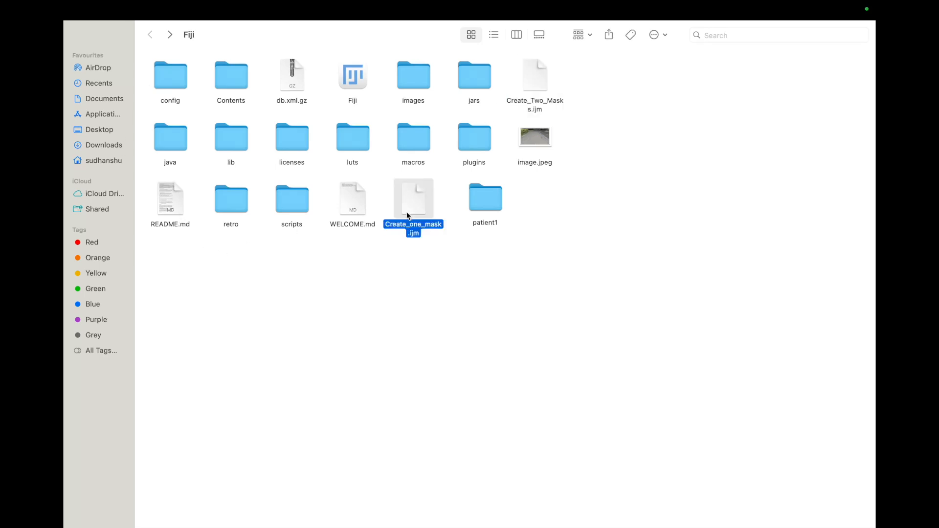
{"action": "left_click", "coordinate": [395, 279]}
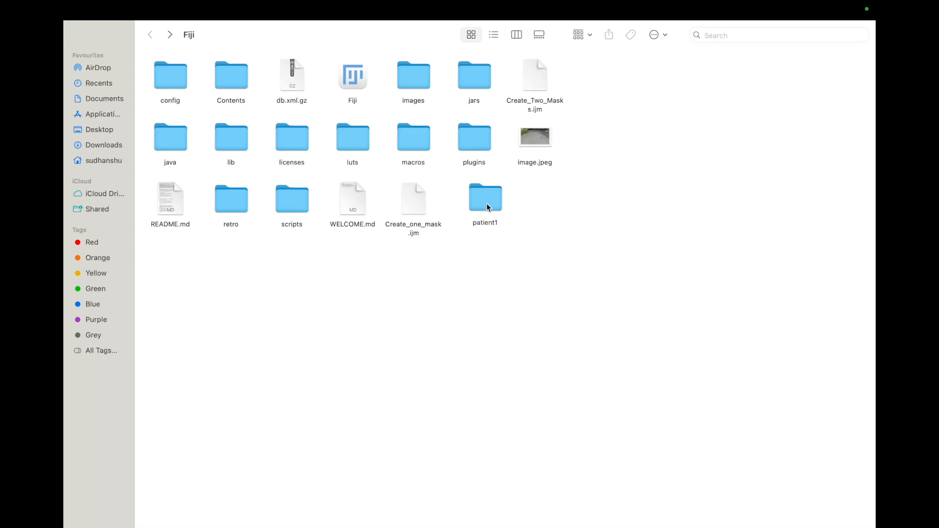
{"action": "double_click", "coordinate": [475, 197]}
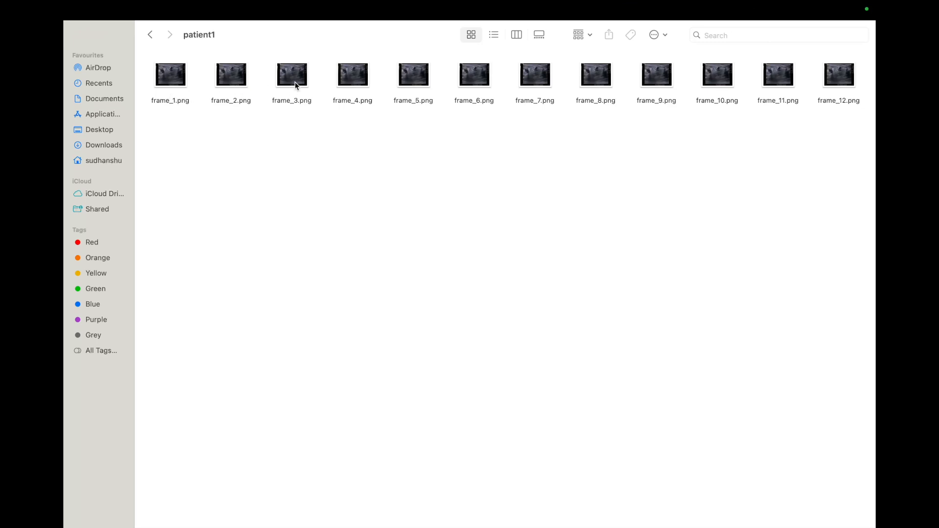
{"action": "left_click", "coordinate": [150, 35]}
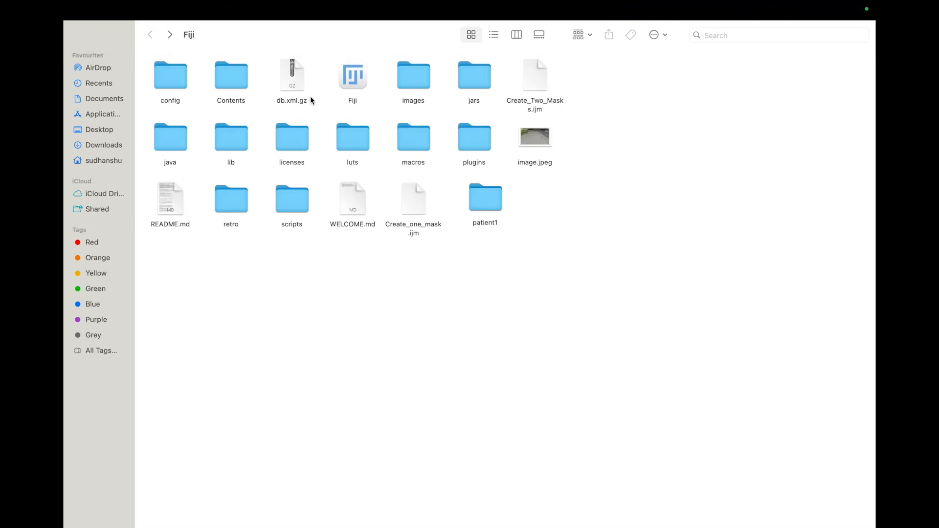
Step: Launch Fiji from its folder and run the Create_one_mask.ijm macro
{"action": "double_click", "coordinate": [353, 78]}
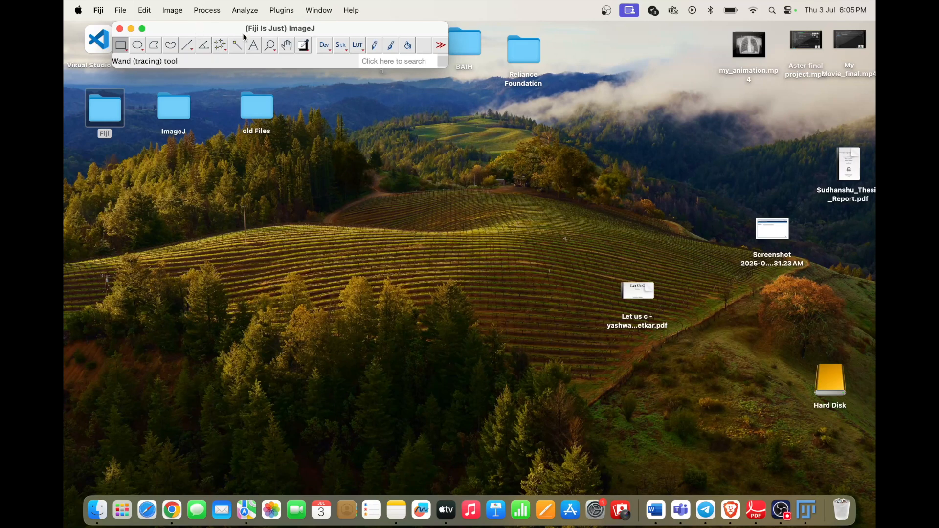
{"action": "left_click", "coordinate": [275, 10]}
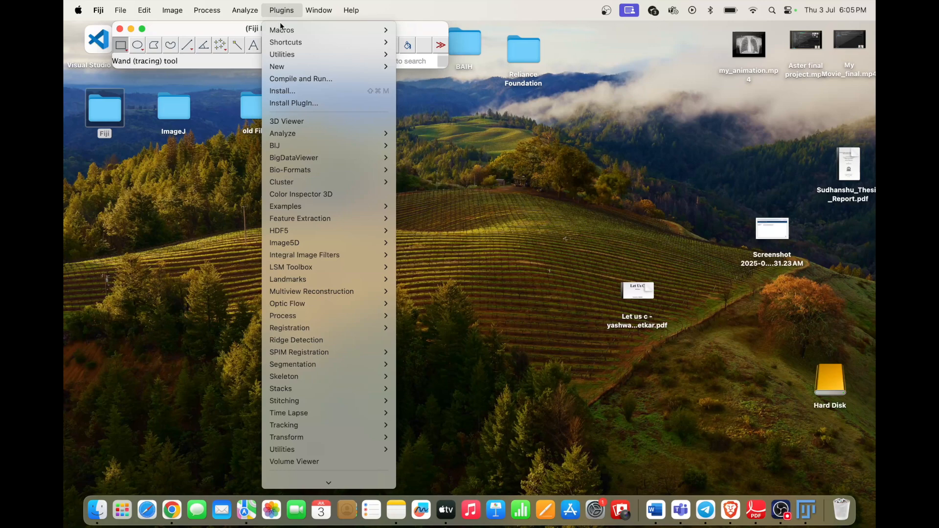
{"action": "mouse_move", "coordinate": [309, 4]}
{"action": "mouse_move", "coordinate": [274, 10]}
{"action": "left_click", "coordinate": [279, 11]}
{"action": "left_click", "coordinate": [280, 11]}
{"action": "mouse_move", "coordinate": [337, 30]}
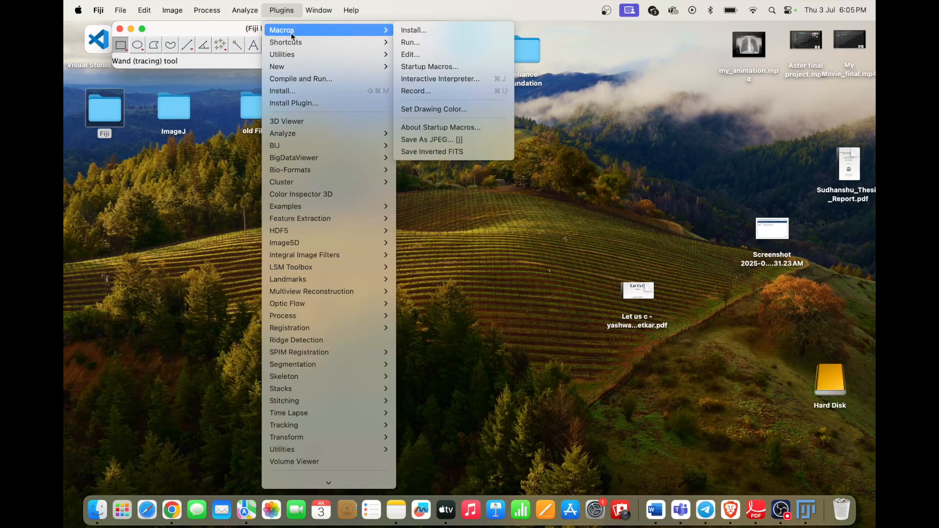
{"action": "left_click", "coordinate": [417, 45]}
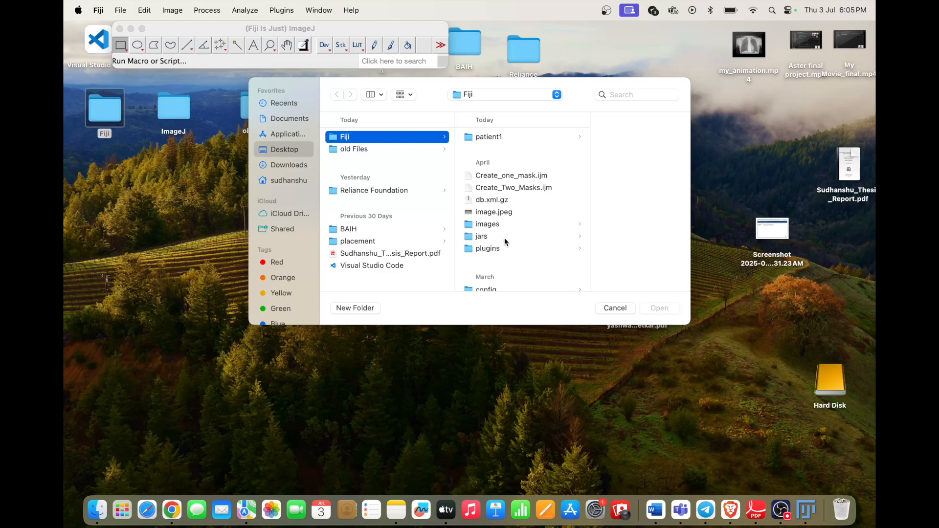
{"action": "left_click", "coordinate": [513, 181]}
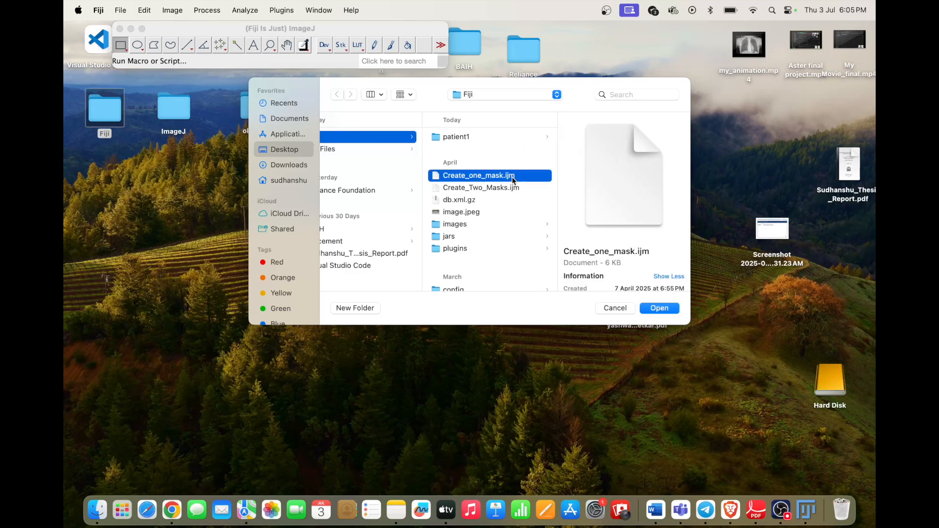
{"action": "left_click", "coordinate": [659, 309]}
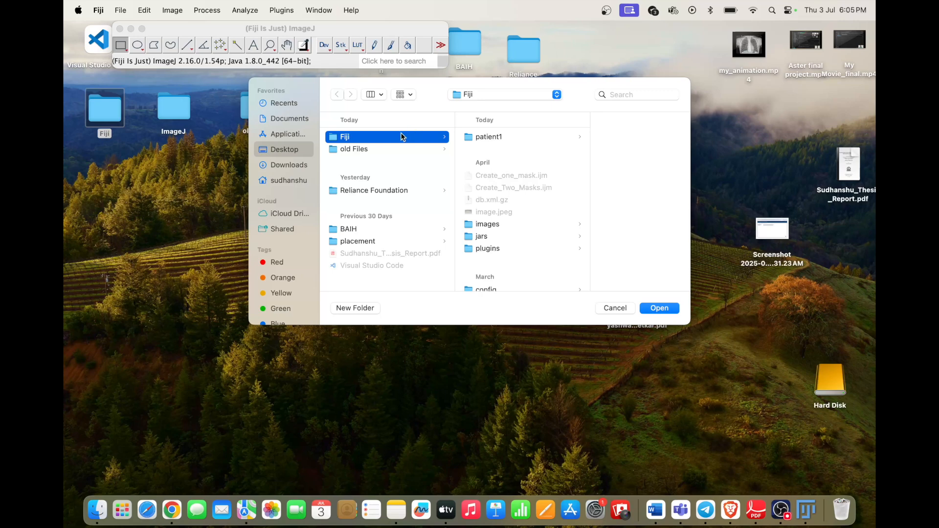
Step: Choose the patient1 folder as the macro's image source and begin processing from frame 1 with the starting-image preview
{"action": "left_click", "coordinate": [505, 137]}
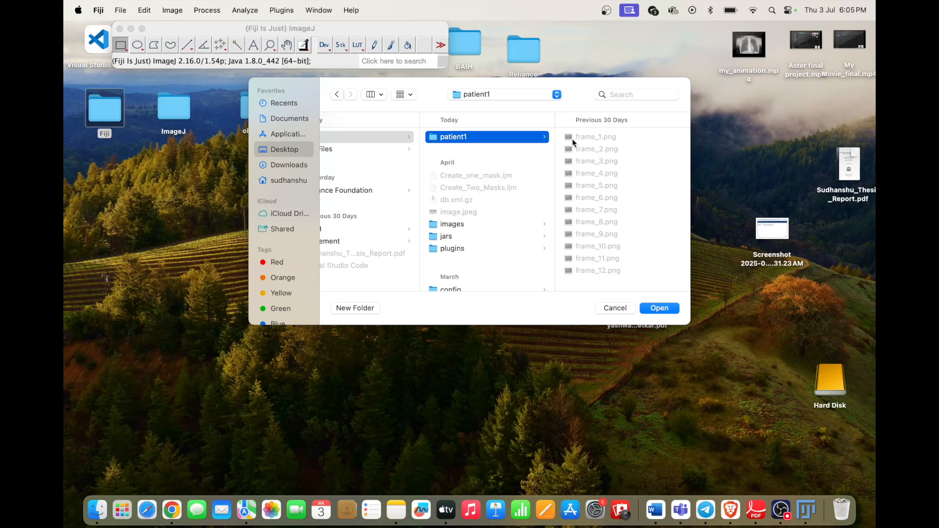
{"action": "left_click", "coordinate": [658, 308]}
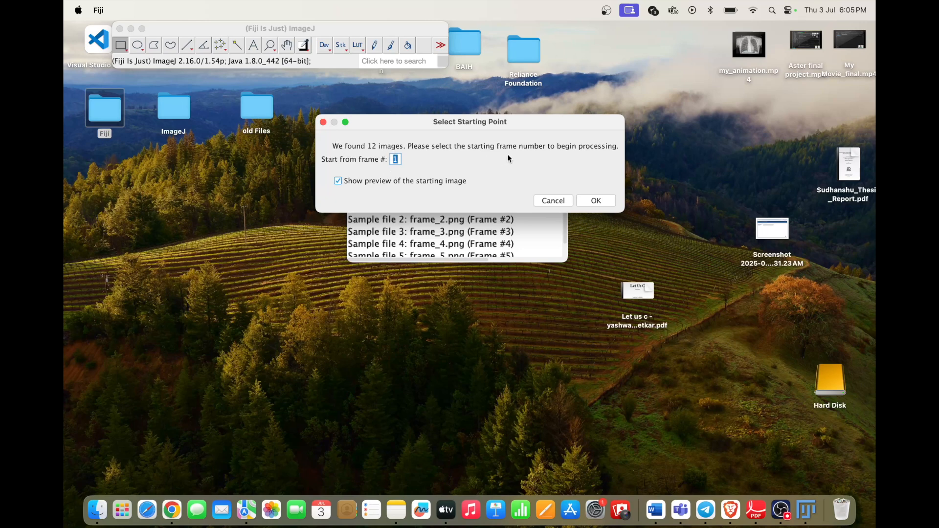
{"action": "left_click", "coordinate": [397, 159]}
{"action": "left_click", "coordinate": [595, 201]}
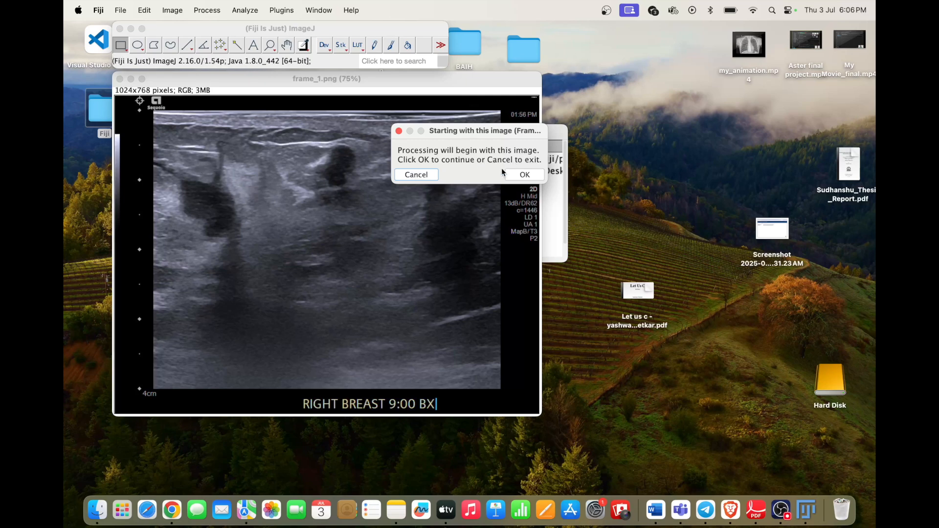
{"action": "left_click", "coordinate": [518, 175]}
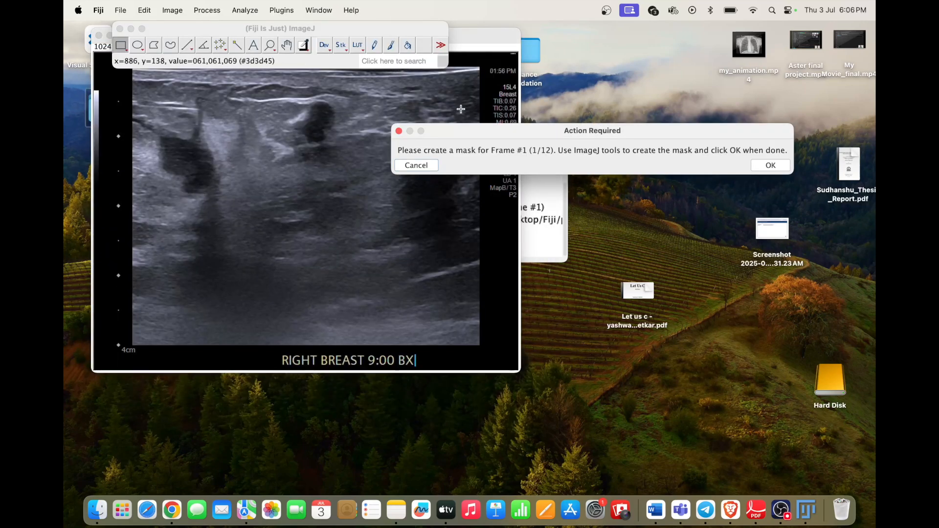
Step: Move the Action Required dialog and the frame_1.png window clear of the toolbar, with the straight line tool selected
{"action": "left_click_drag", "start_coordinate": [516, 136], "coordinate": [625, 77]}
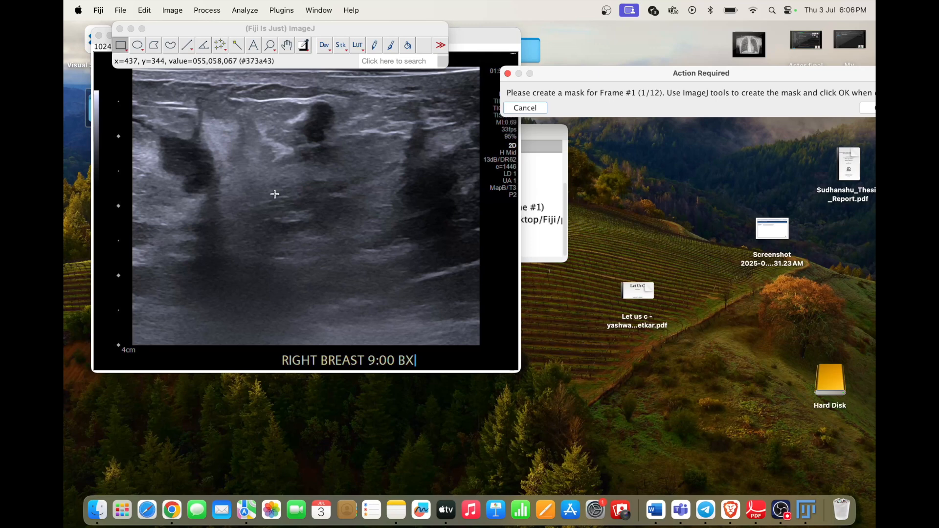
{"action": "left_click_drag", "start_coordinate": [604, 73], "coordinate": [572, 57]}
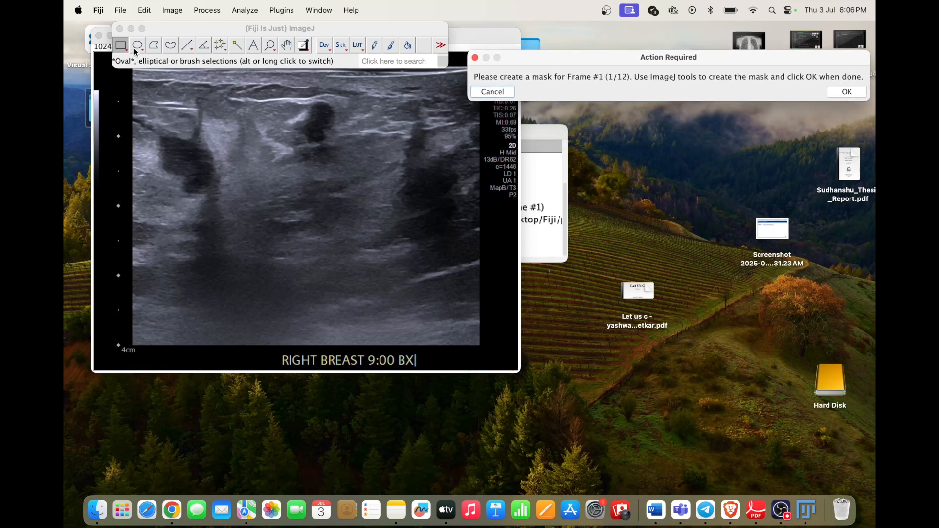
{"action": "left_click", "coordinate": [187, 45]}
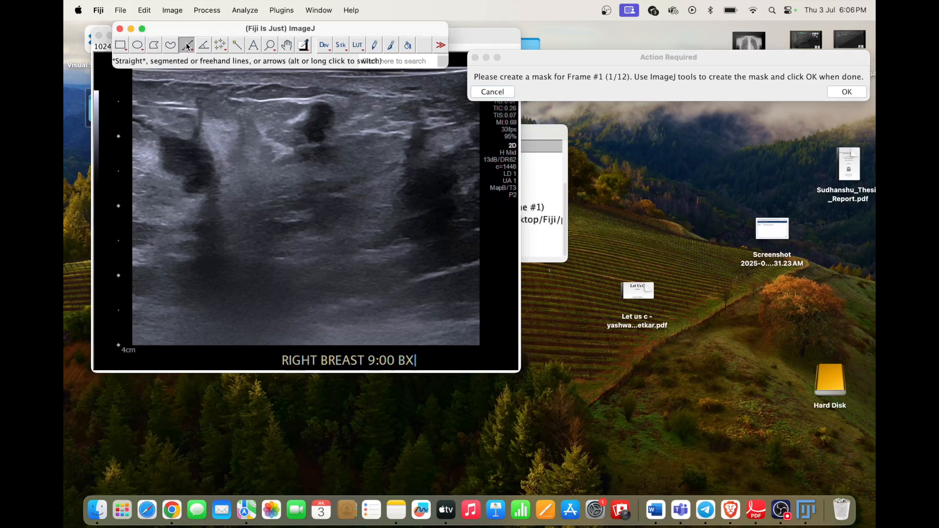
{"action": "left_click_drag", "start_coordinate": [146, 94], "coordinate": [269, 183]}
{"action": "left_click", "coordinate": [279, 164]}
{"action": "left_click_drag", "start_coordinate": [222, 35], "coordinate": [228, 86]}
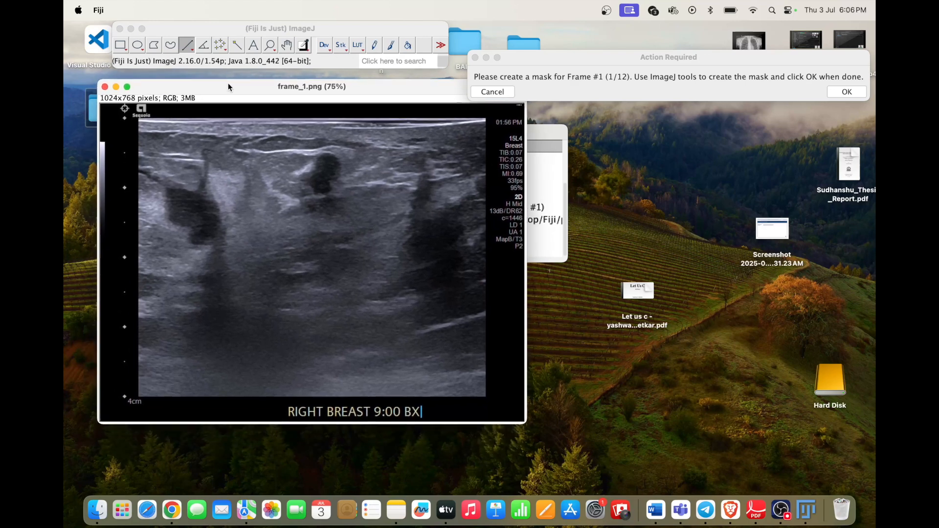
Step: Set the straight line tool's line width to 5
{"action": "double_click", "coordinate": [187, 45]}
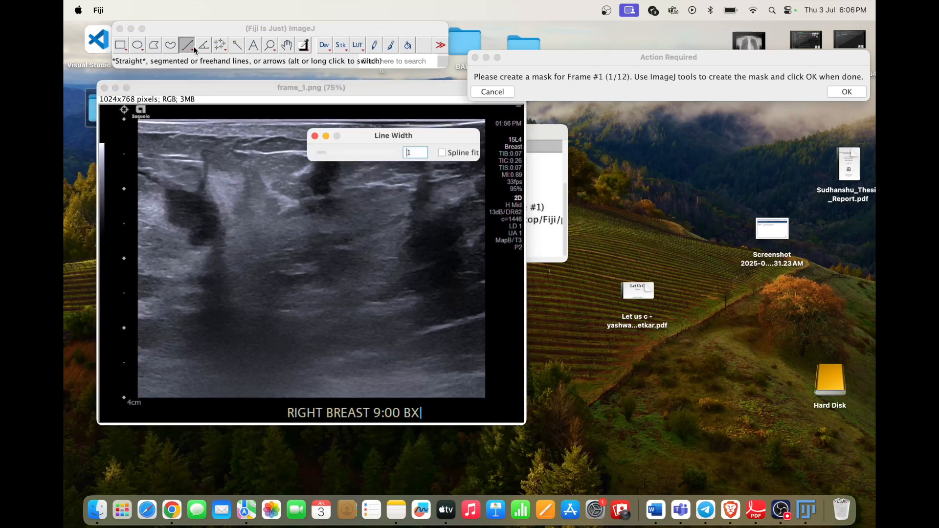
{"action": "left_click", "coordinate": [418, 152]}
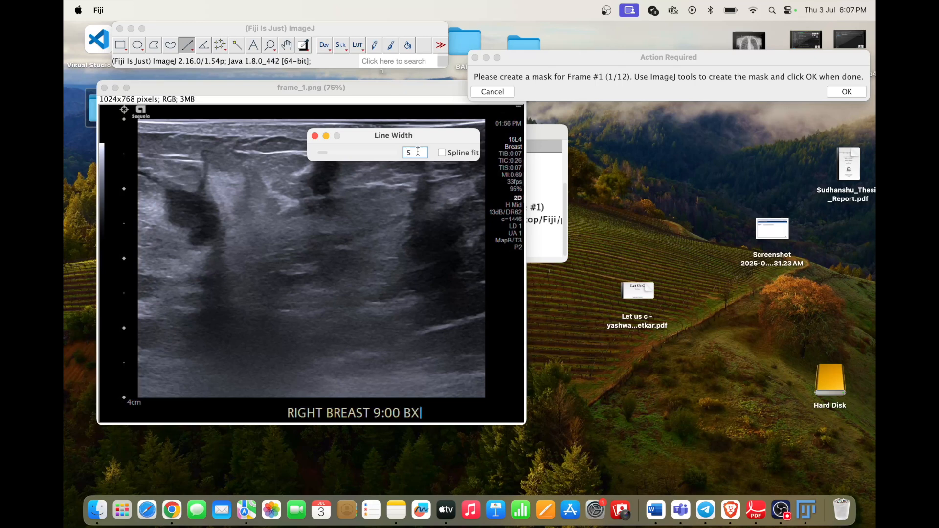
{"action": "left_click", "coordinate": [394, 197]}
Step: Draw a diagonal line across the upper-left tissue in frame_1.png and create a mask from it
{"action": "left_click_drag", "start_coordinate": [160, 149], "coordinate": [266, 227]}
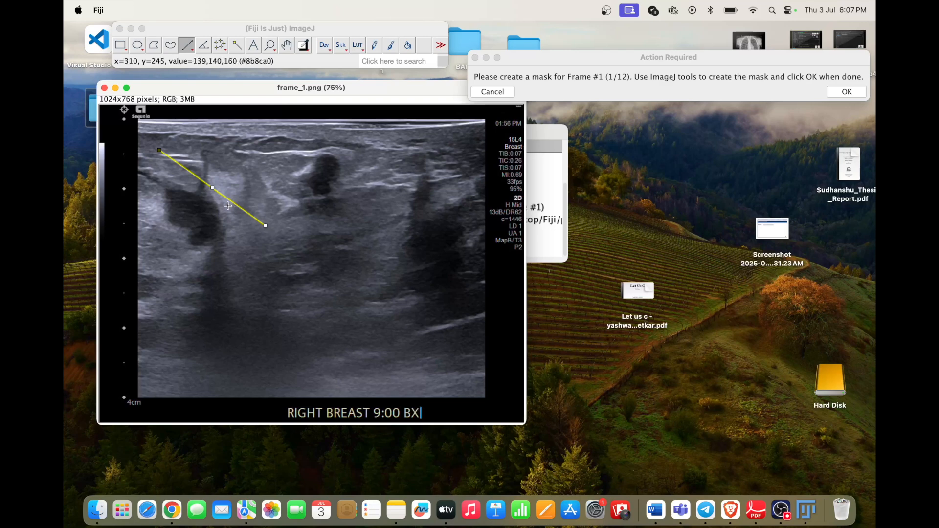
{"action": "right_click", "coordinate": [264, 228]}
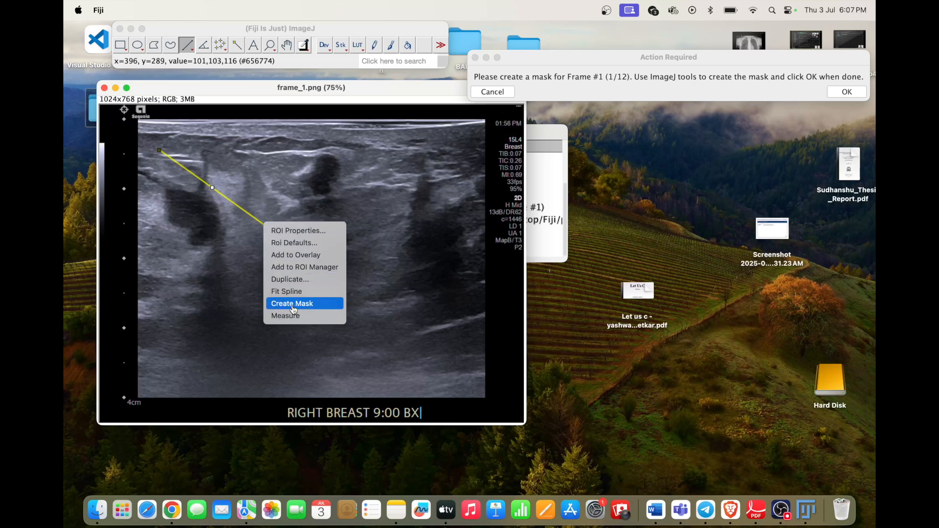
{"action": "left_click", "coordinate": [310, 304]}
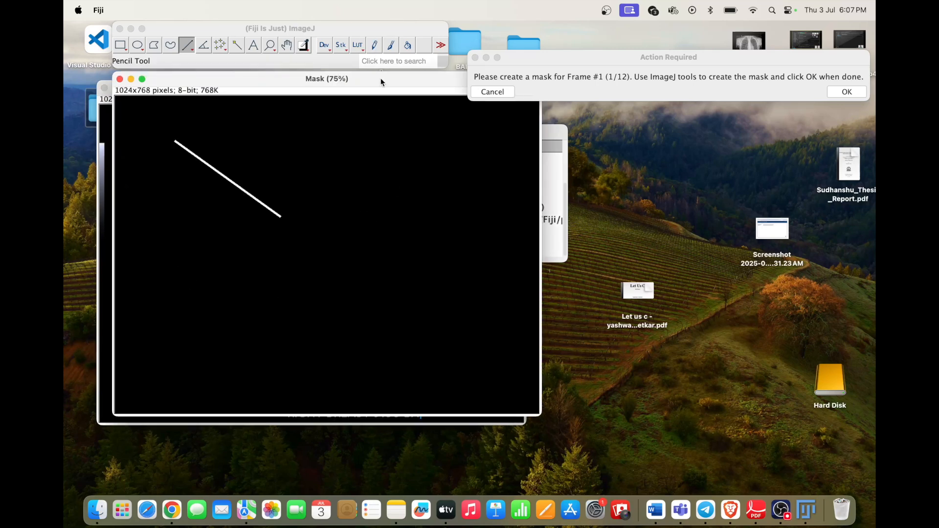
Step: Confirm the mask for frame 1 and save it, letting processing continue to the next frame
{"action": "left_click_drag", "start_coordinate": [547, 61], "coordinate": [529, 60]}
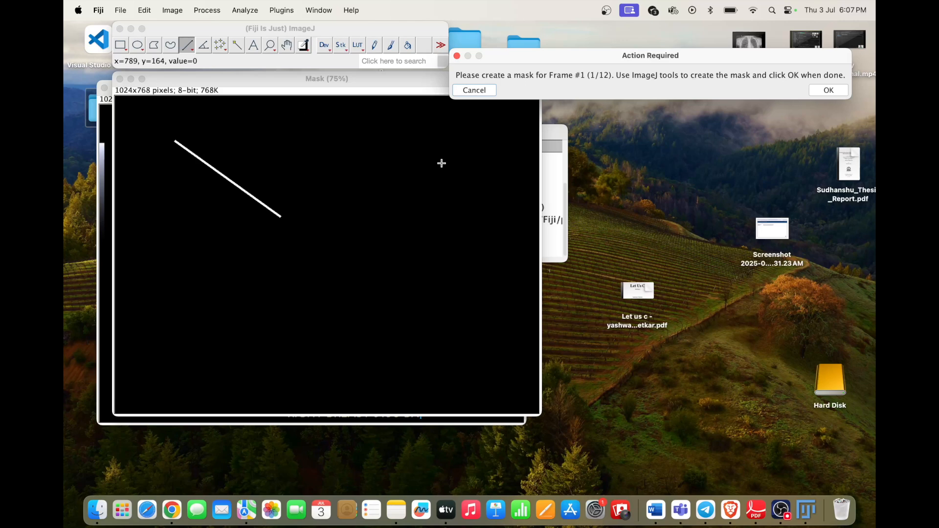
{"action": "left_click", "coordinate": [829, 90]}
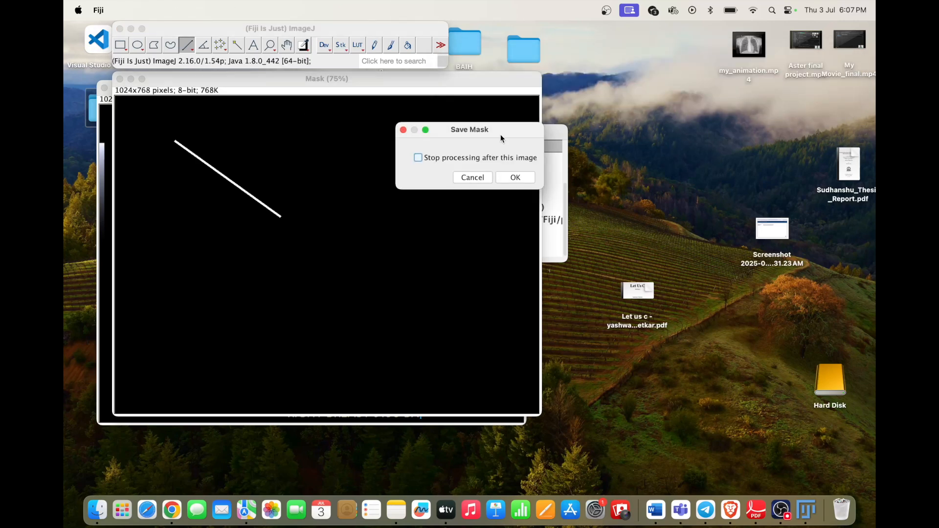
{"action": "left_click_drag", "start_coordinate": [501, 130], "coordinate": [468, 121]}
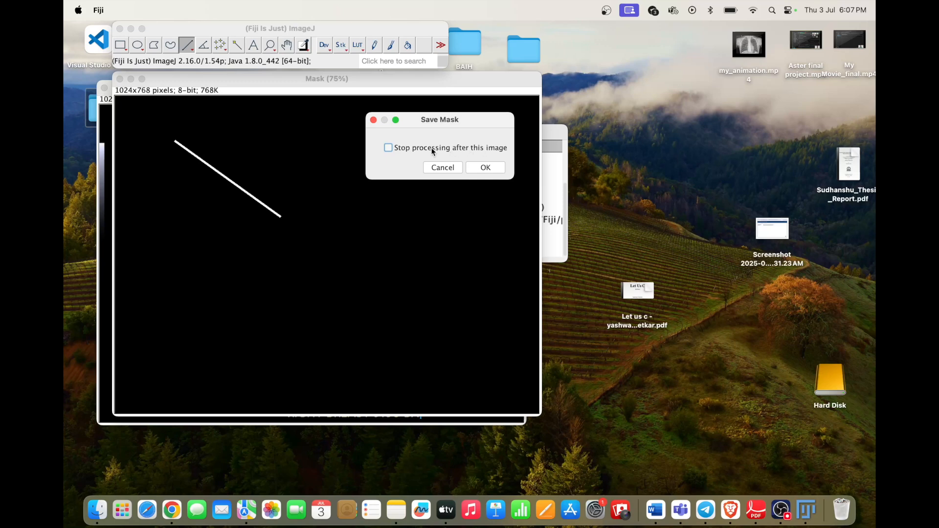
{"action": "left_click", "coordinate": [484, 166]}
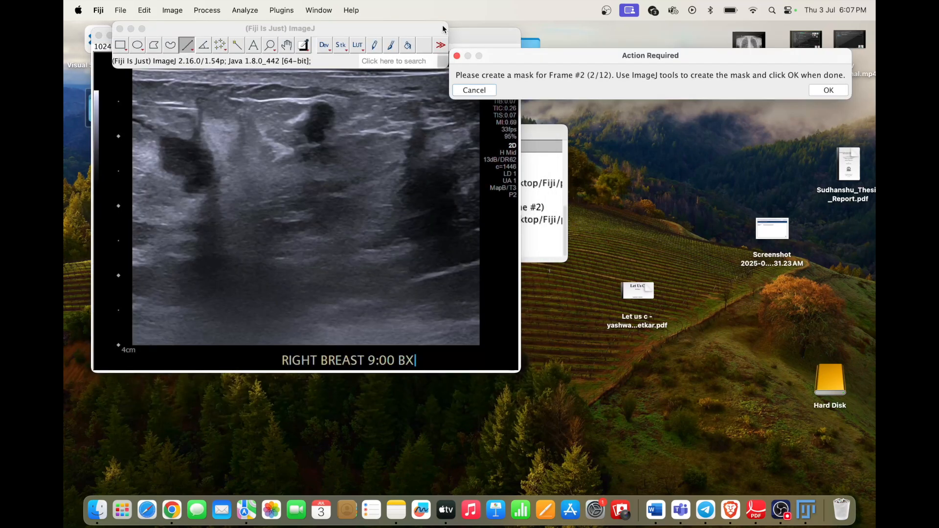
Step: Move frame_2.png clear of the toolbar, draw a diagonal line about 333 pixels long across its upper-left tissue, and create a mask from it
{"action": "left_click", "coordinate": [472, 33]}
{"action": "left_click_drag", "start_coordinate": [472, 34], "coordinate": [479, 122]}
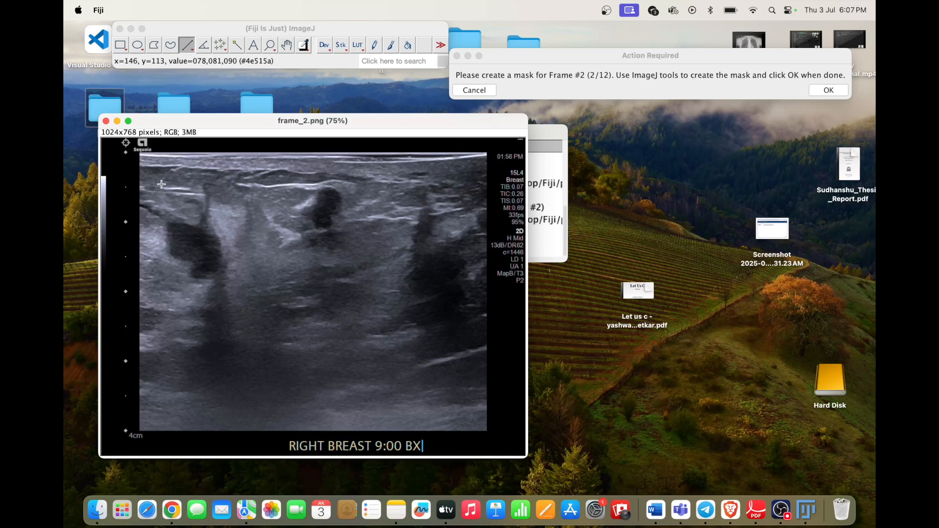
{"action": "left_click_drag", "start_coordinate": [162, 184], "coordinate": [272, 268]}
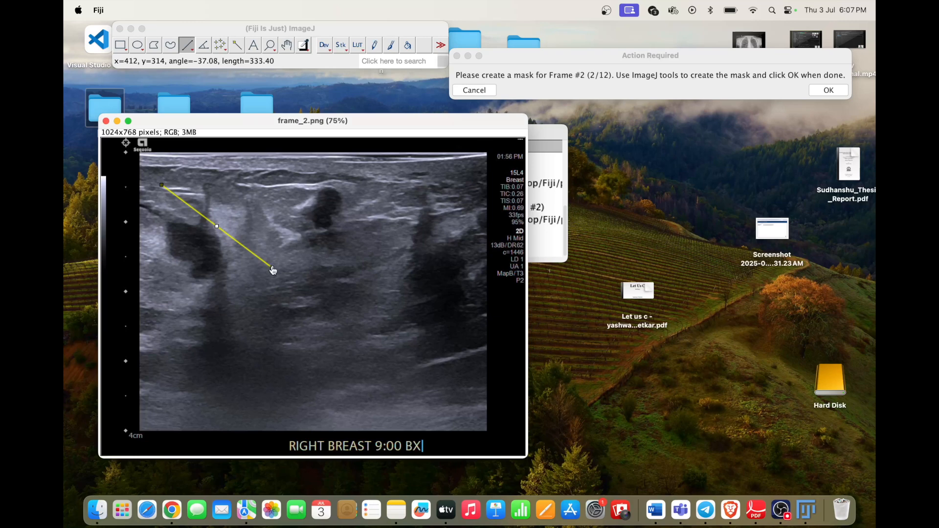
{"action": "right_click", "coordinate": [272, 268]}
{"action": "left_click", "coordinate": [287, 349]}
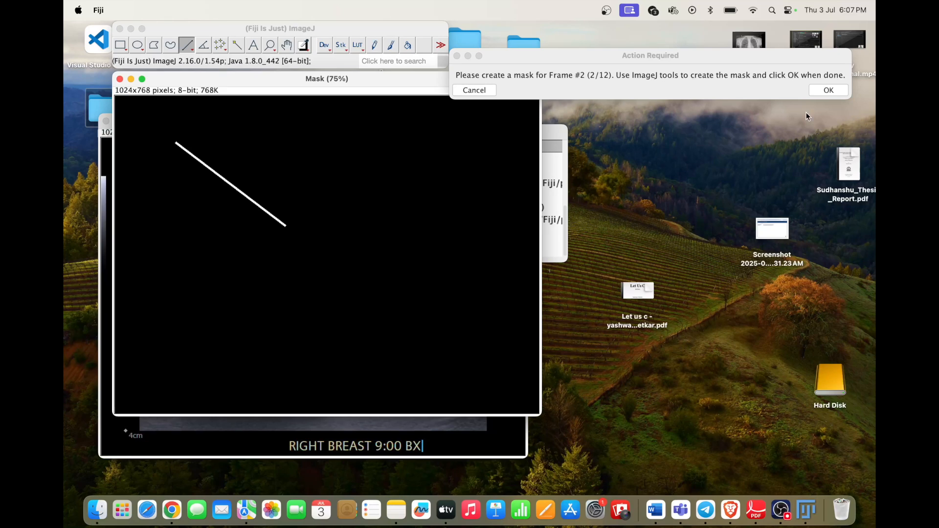
Step: Save the mask for frame 2 with the option to stop processing after this image, and dismiss the pause notice
{"action": "left_click", "coordinate": [816, 90]}
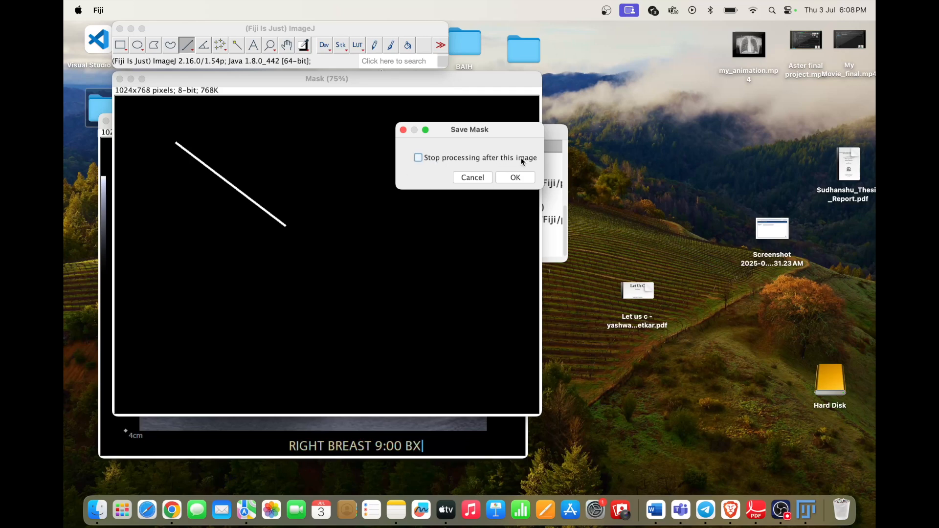
{"action": "left_click", "coordinate": [515, 177]}
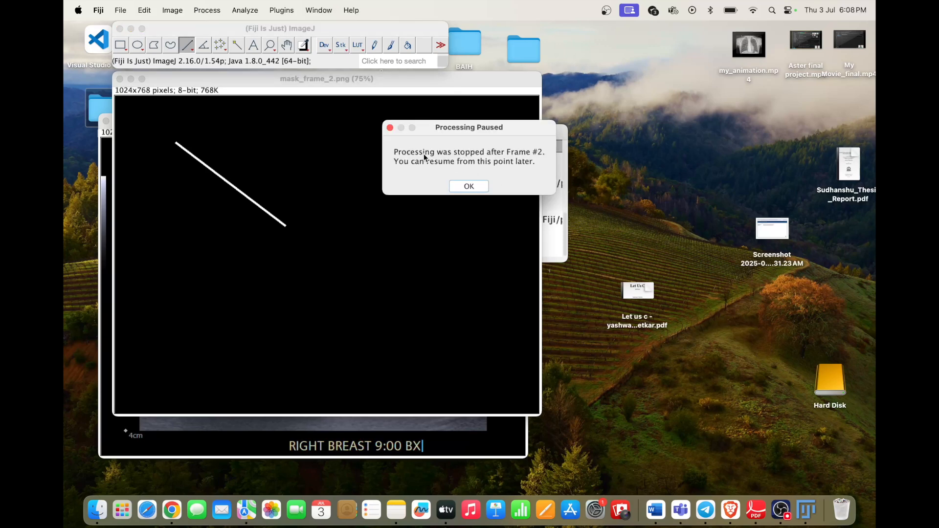
{"action": "left_click", "coordinate": [469, 186]}
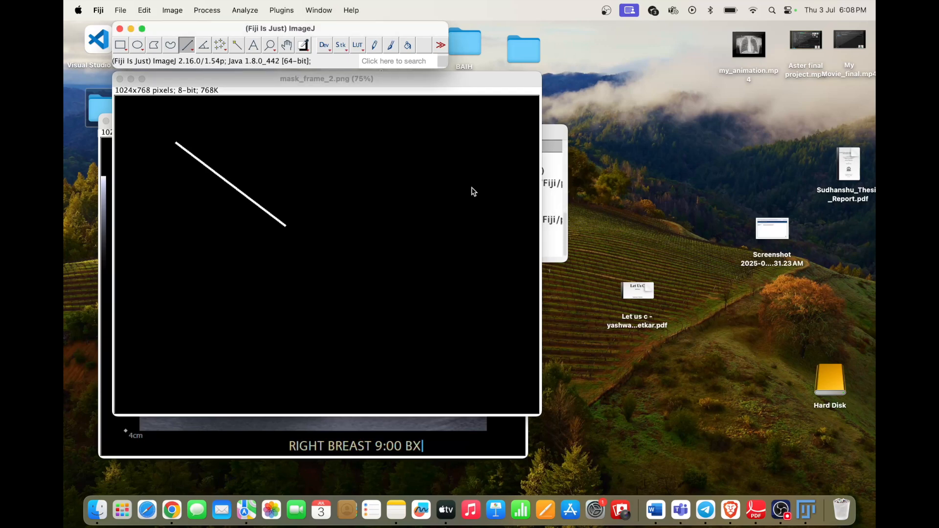
Step: Close the mask_frame_2.png, frame_2.png and Line Width windows
{"action": "left_click", "coordinate": [119, 79]}
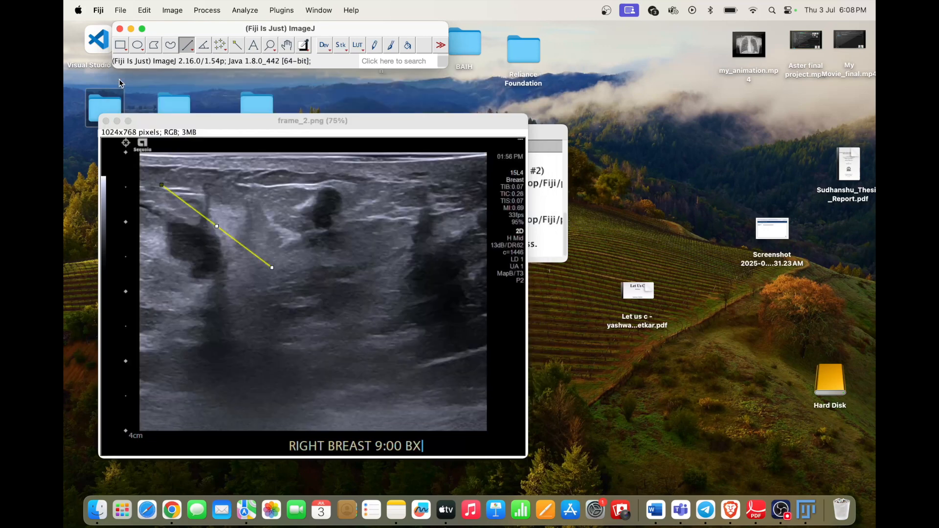
{"action": "left_click", "coordinate": [106, 121]}
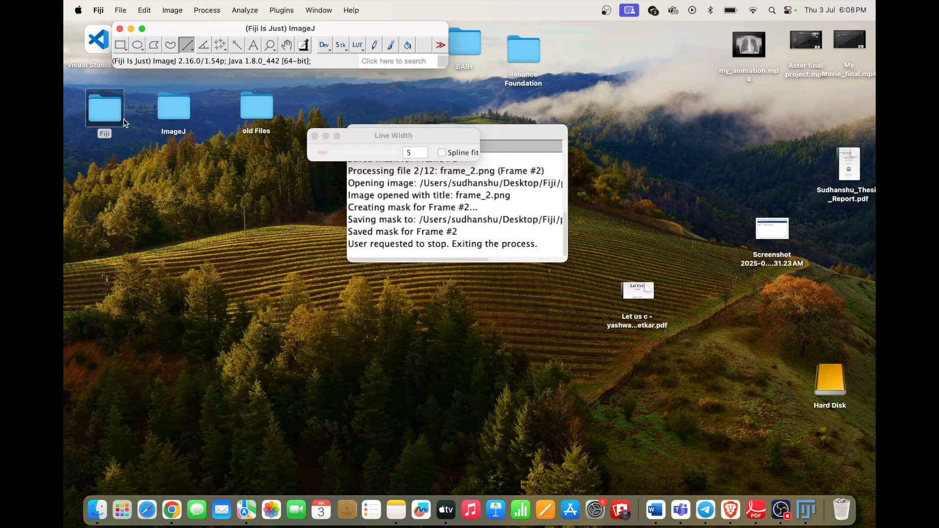
{"action": "left_click", "coordinate": [314, 136]}
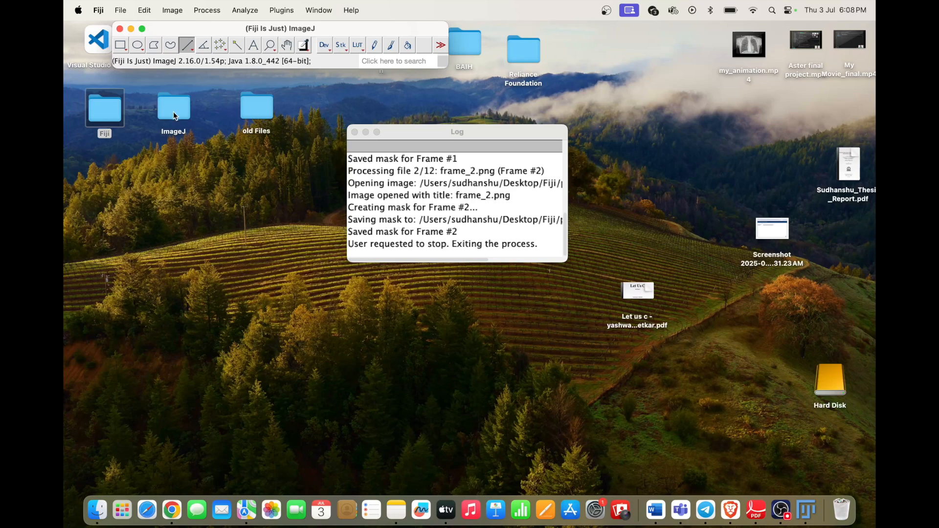
Step: Inspect the saved mask_frame_1.png in the patient1 masks folder inside the desktop's Fiji folder, then close it
{"action": "double_click", "coordinate": [98, 100]}
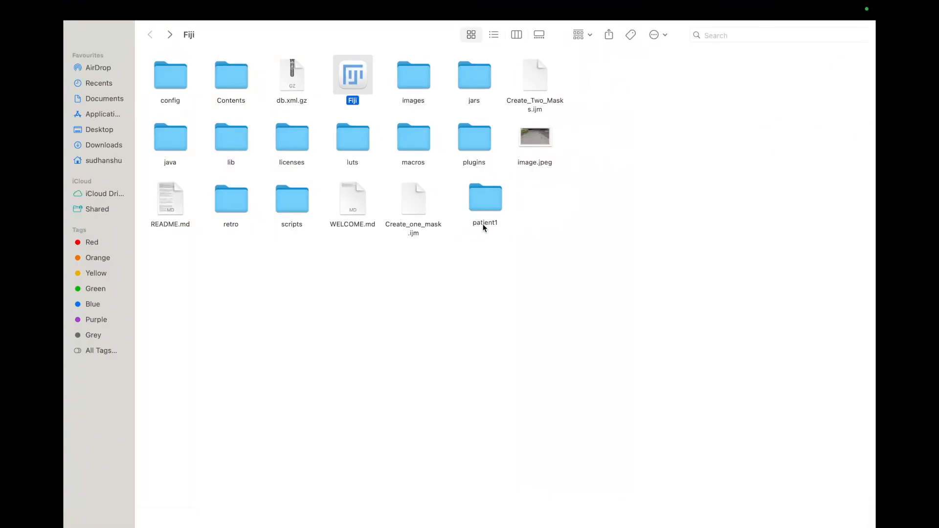
{"action": "double_click", "coordinate": [485, 198]}
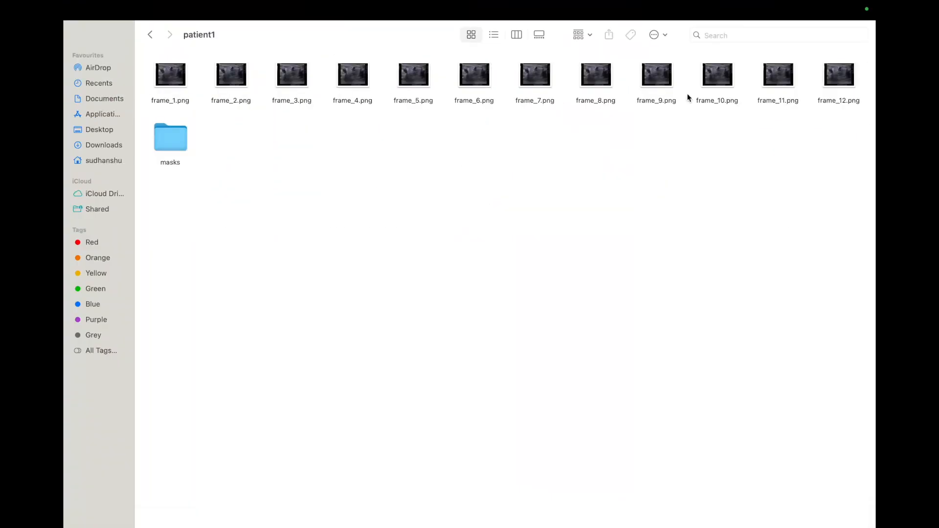
{"action": "double_click", "coordinate": [172, 144]}
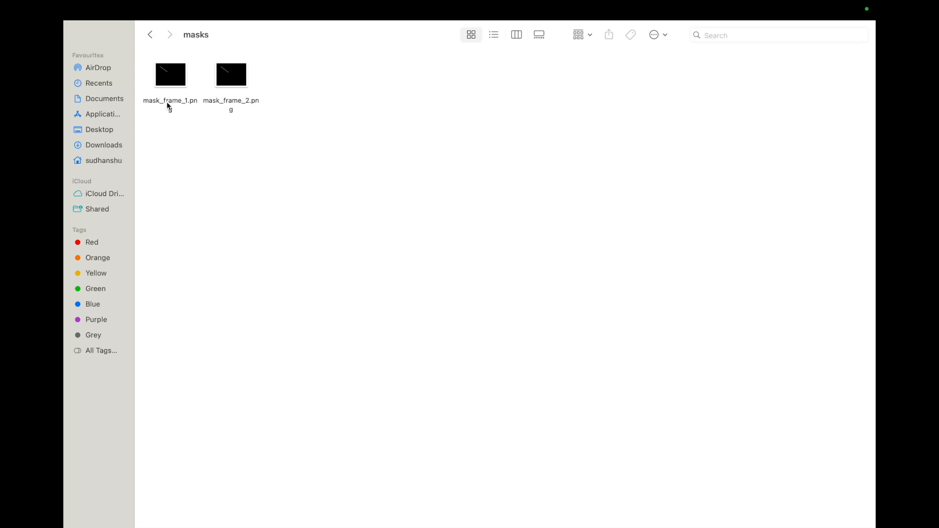
{"action": "double_click", "coordinate": [181, 71]}
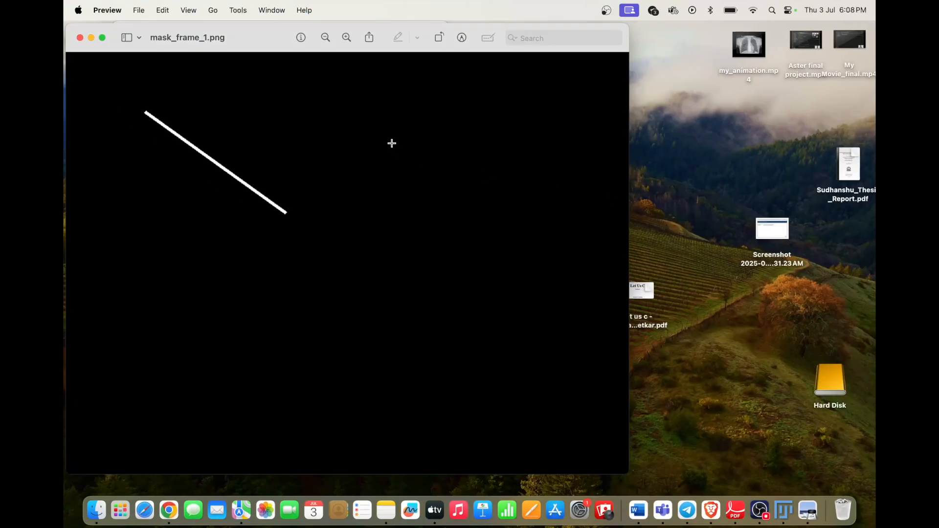
{"action": "left_click", "coordinate": [79, 37]}
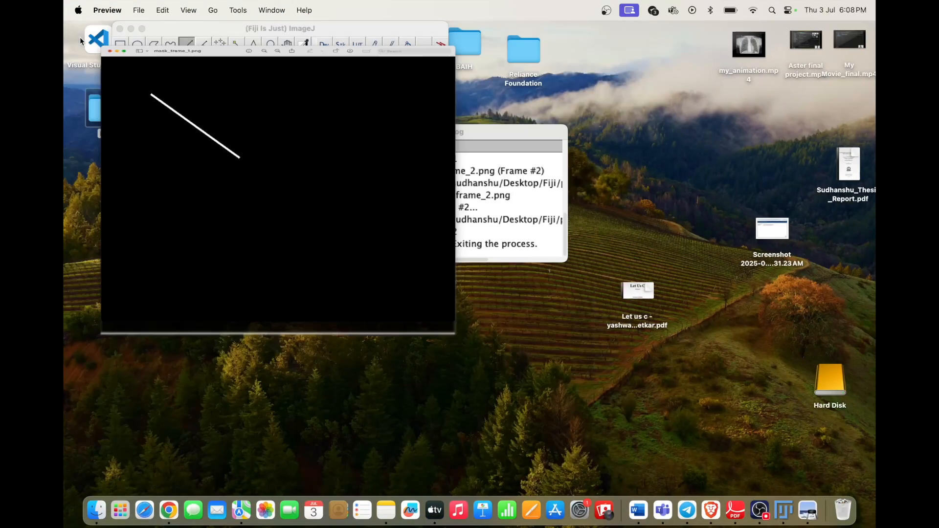
Step: Reopen the masks folder inside patient1 from the desktop's Fiji folder to check the saved masks
{"action": "double_click", "coordinate": [97, 107]}
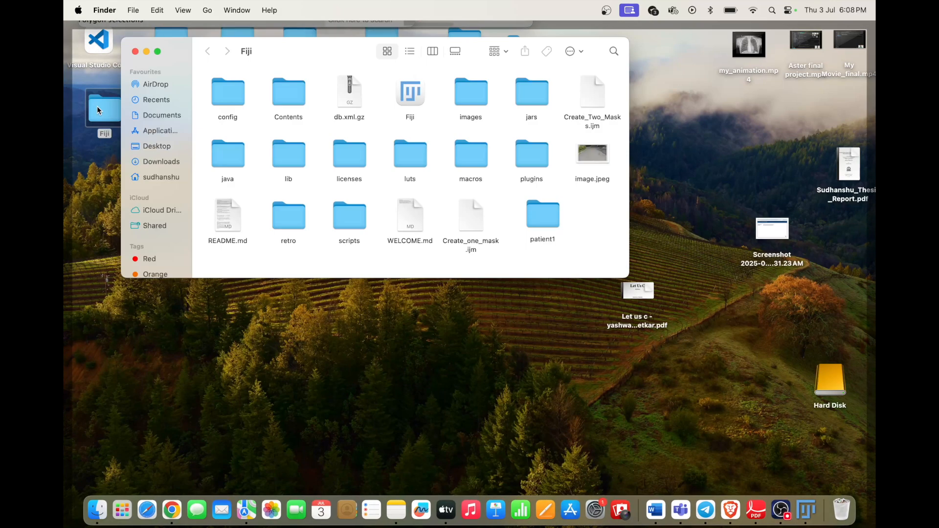
{"action": "left_click", "coordinate": [544, 219]}
{"action": "double_click", "coordinate": [544, 218]}
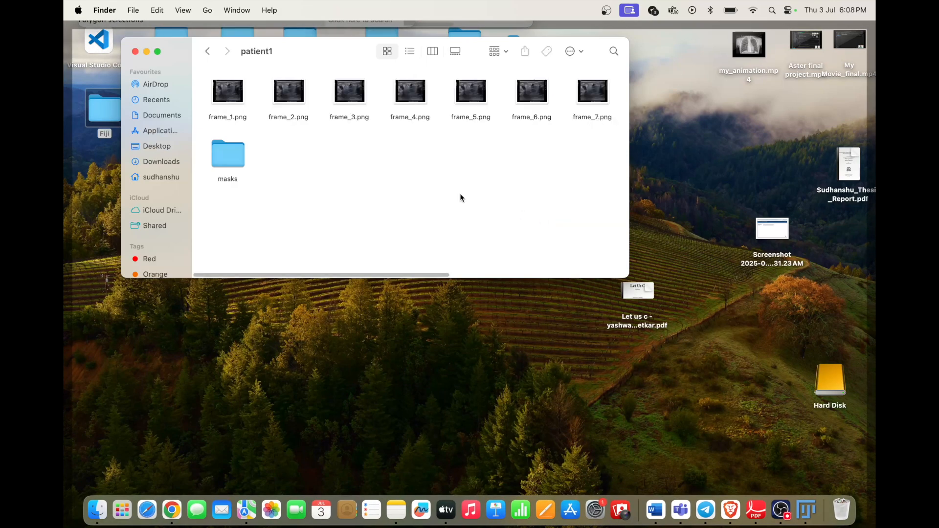
{"action": "double_click", "coordinate": [240, 152]}
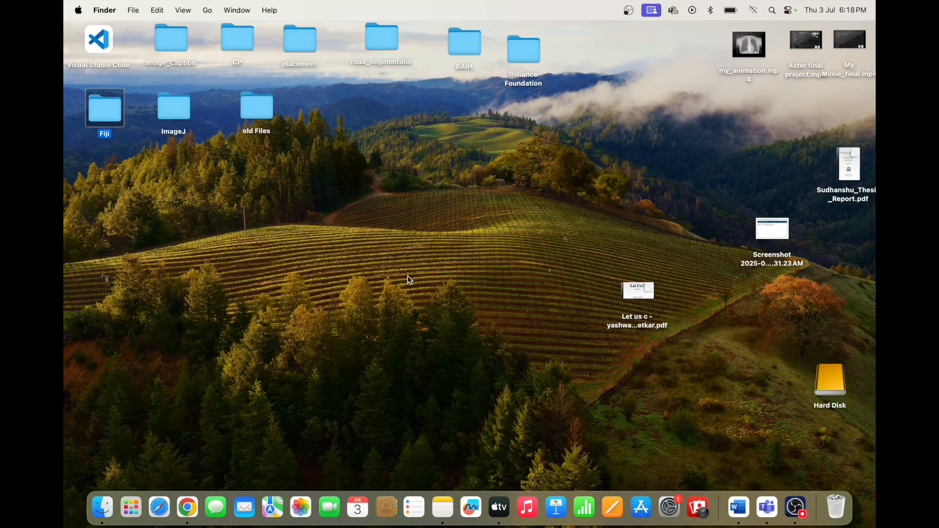
Step: Launch Fiji from the desktop's Fiji folder and review the saved files in patient1's masks folder, closing the folder window
{"action": "double_click", "coordinate": [108, 111]}
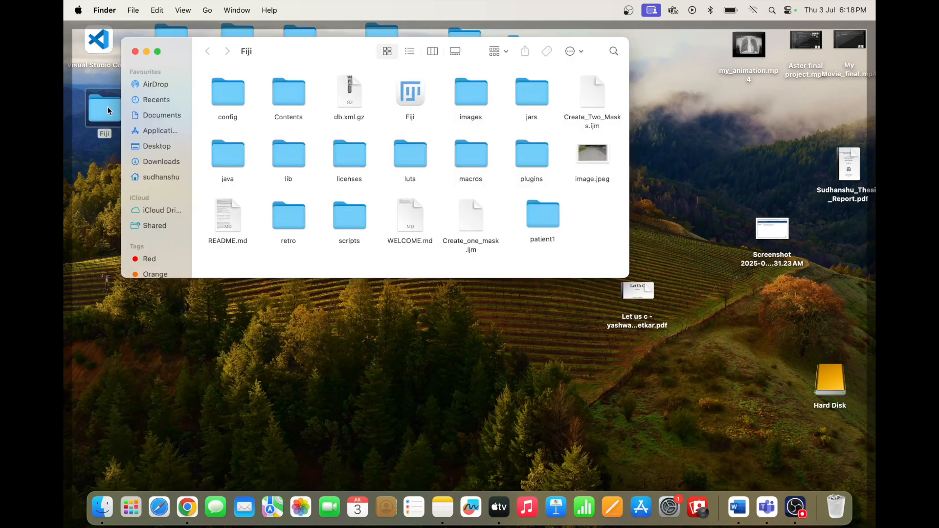
{"action": "double_click", "coordinate": [410, 98]}
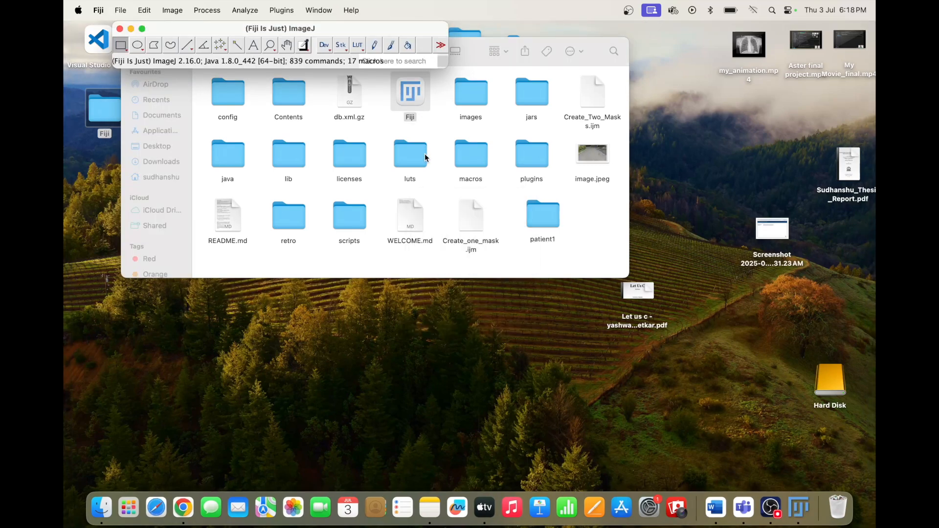
{"action": "double_click", "coordinate": [544, 220]}
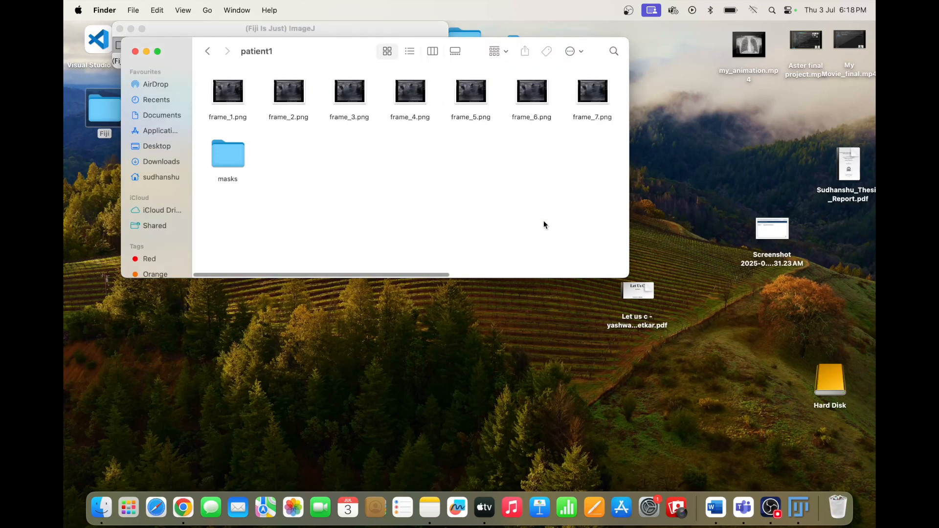
{"action": "double_click", "coordinate": [221, 157]}
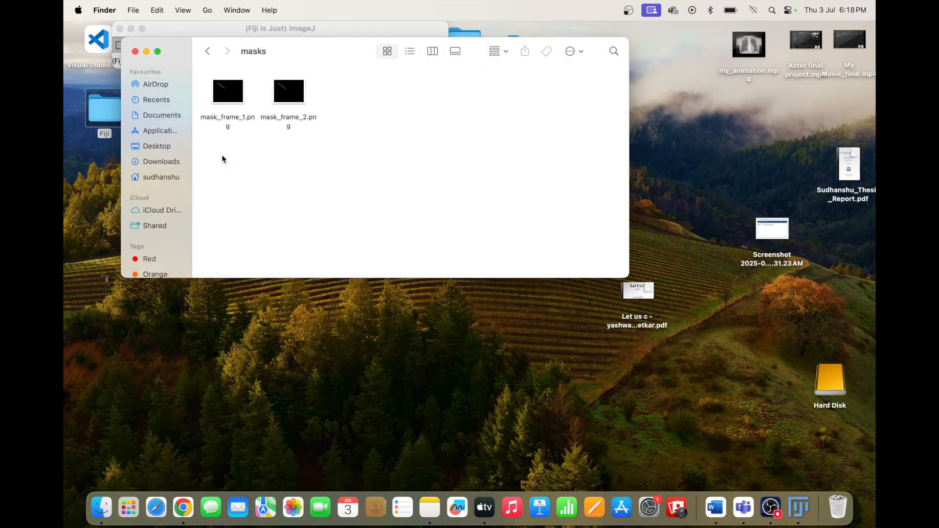
{"action": "left_click", "coordinate": [135, 52]}
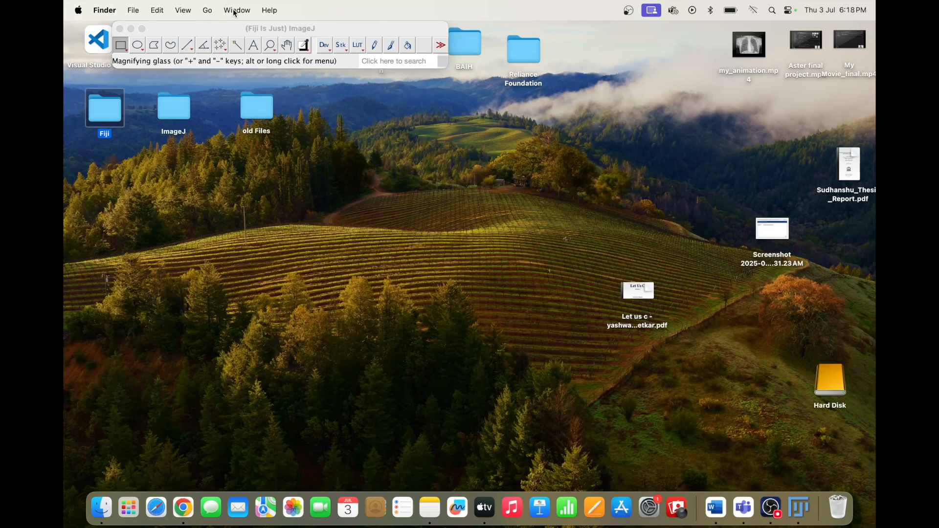
Step: Switch to Fiji and run the Create_one_mask.ijm macro from the Fiji folder
{"action": "left_click", "coordinate": [241, 28]}
{"action": "left_click", "coordinate": [281, 11]}
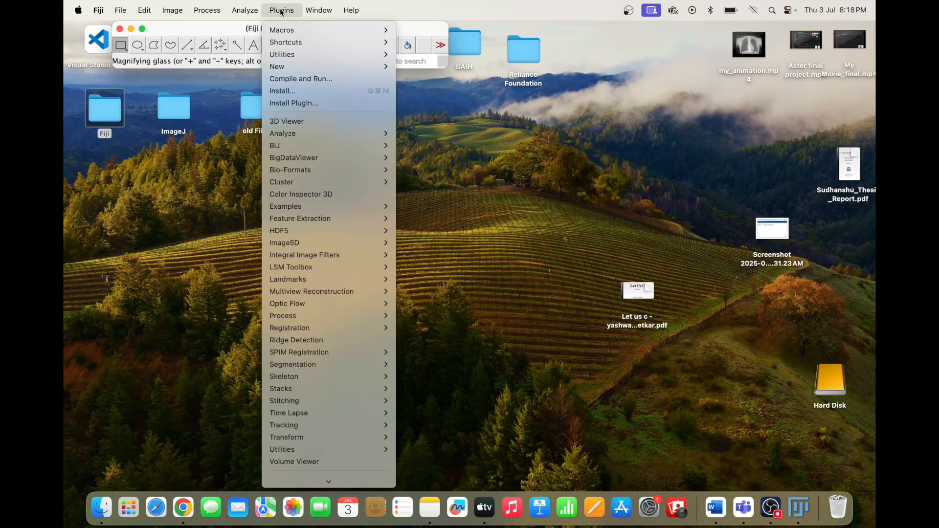
{"action": "mouse_move", "coordinate": [335, 29]}
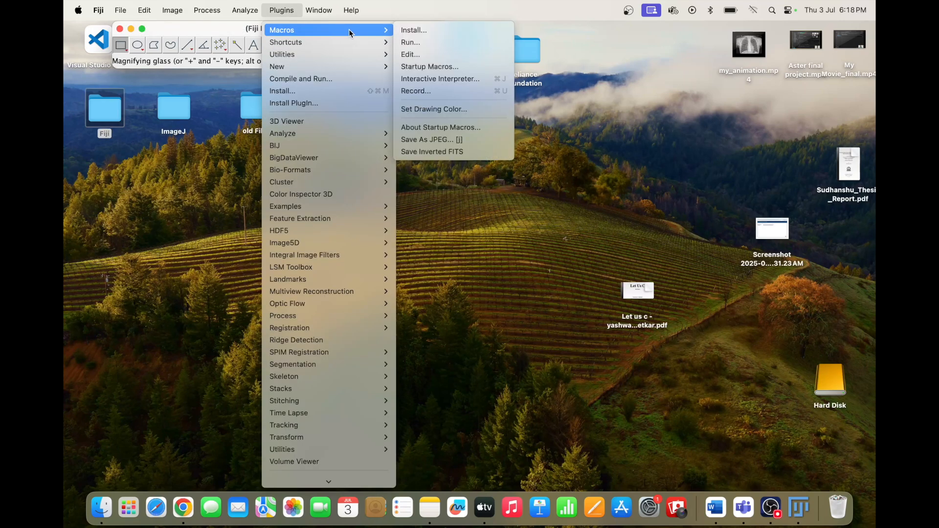
{"action": "left_click", "coordinate": [413, 42]}
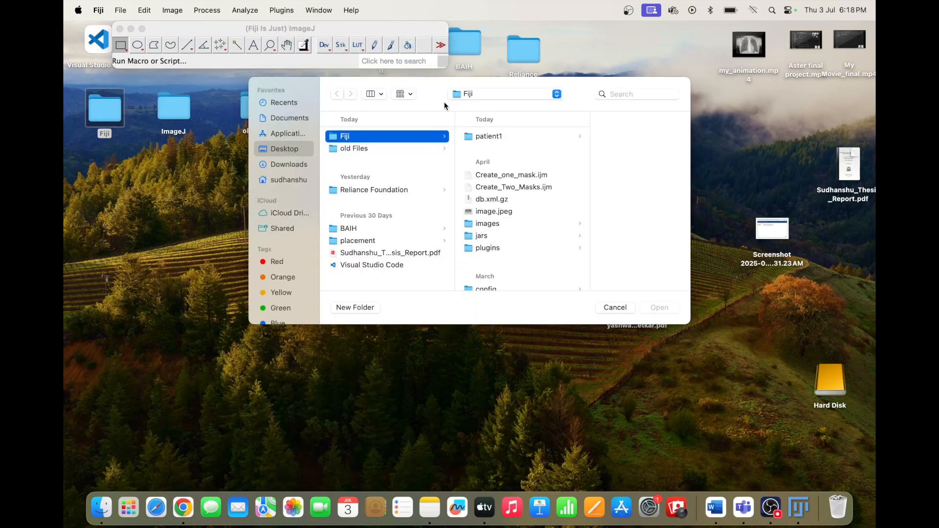
{"action": "left_click", "coordinate": [496, 176]}
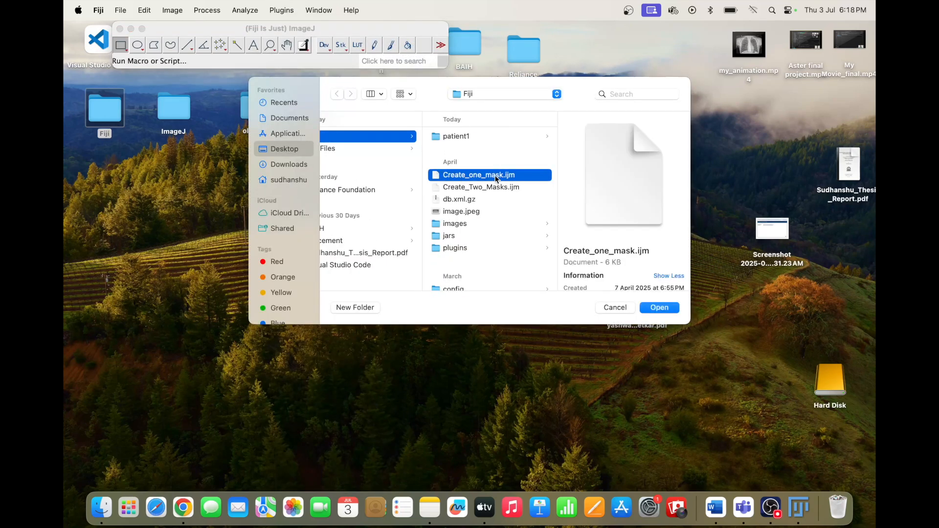
{"action": "left_click", "coordinate": [657, 306]}
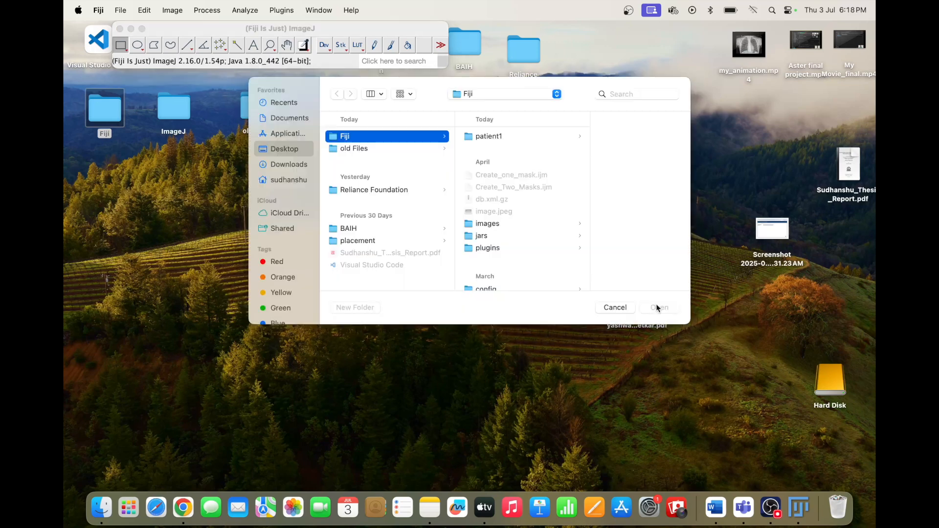
Step: Choose patient1 as the image source, start from frame 3 with the starting-image preview, and move the confirmation dialog clear of frame_3.png
{"action": "left_click", "coordinate": [518, 137]}
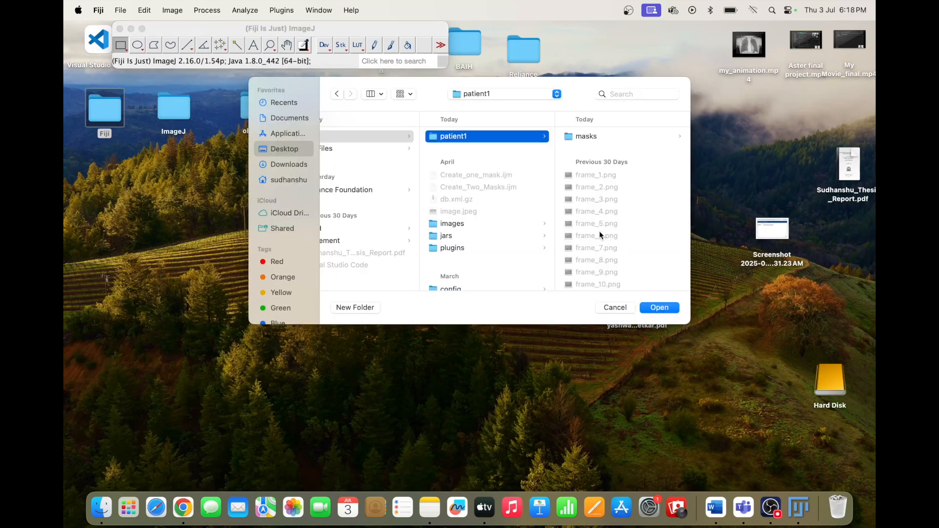
{"action": "left_click", "coordinate": [660, 308]}
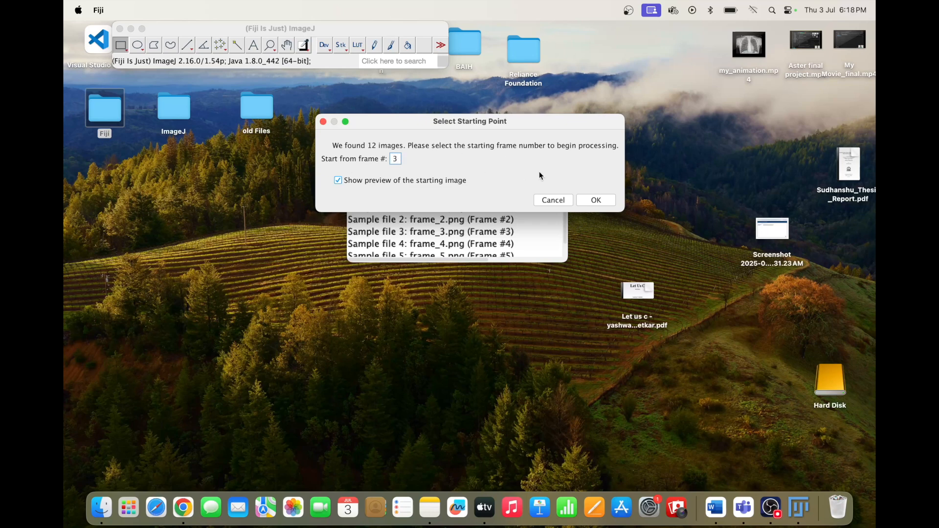
{"action": "left_click", "coordinate": [597, 201]}
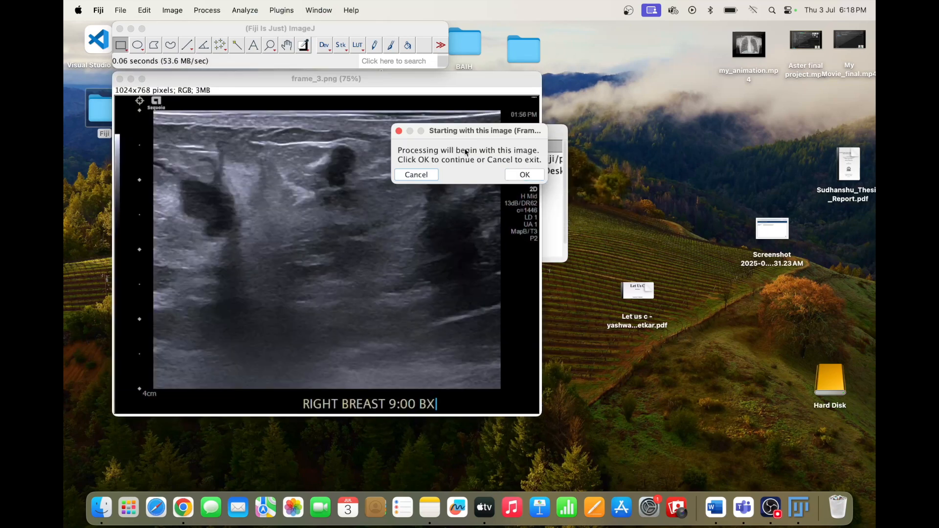
{"action": "left_click_drag", "start_coordinate": [442, 131], "coordinate": [660, 109]}
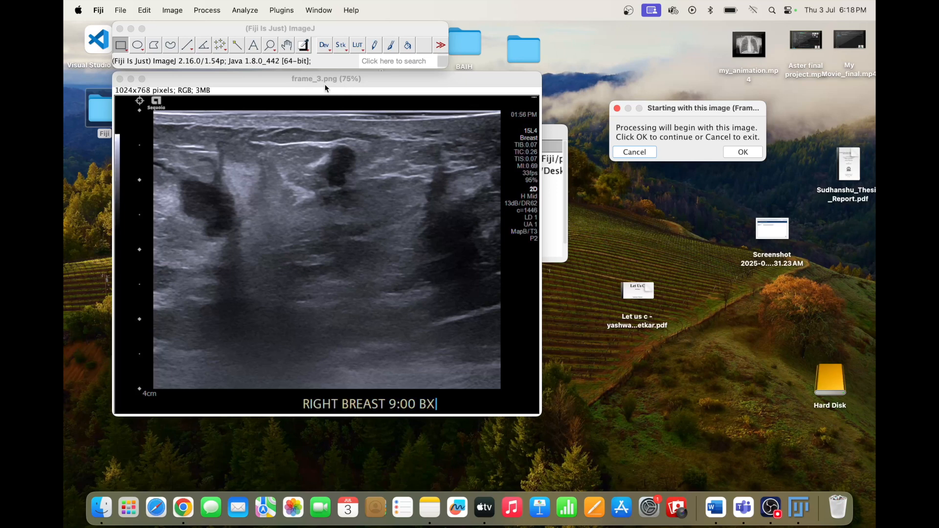
Step: Confirm frame 3 as the starting image and create a mask from a diagonal straight line of width 5 across its upper-left area
{"action": "left_click", "coordinate": [733, 153]}
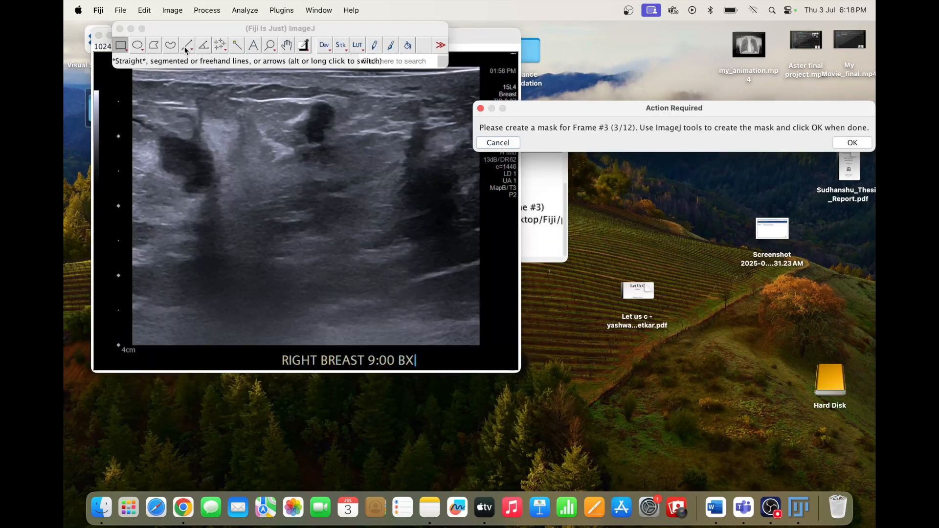
{"action": "double_click", "coordinate": [188, 46]}
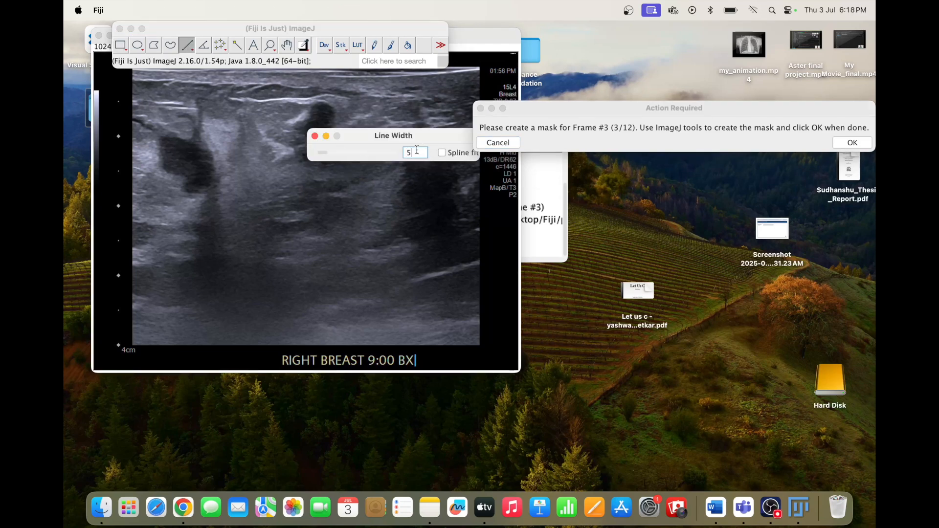
{"action": "left_click_drag", "start_coordinate": [157, 94], "coordinate": [273, 185]}
{"action": "right_click", "coordinate": [273, 185]}
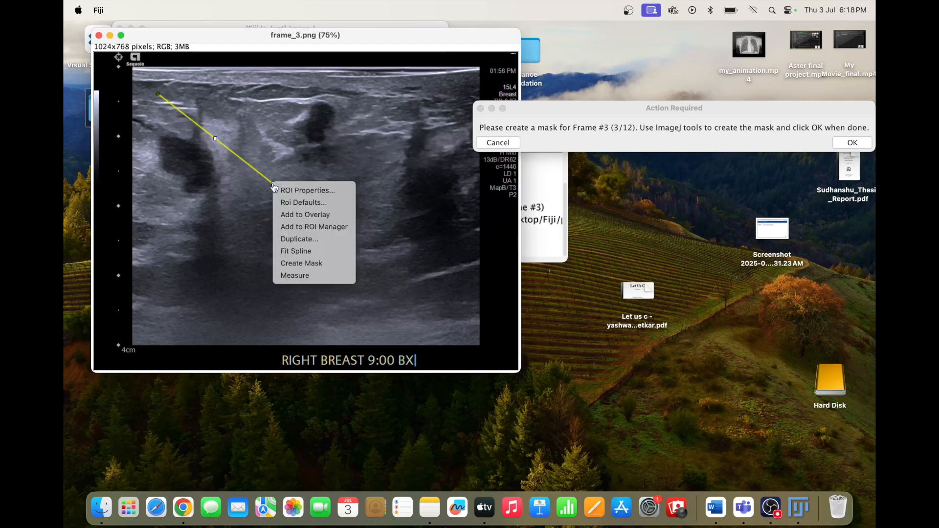
{"action": "left_click", "coordinate": [297, 264]}
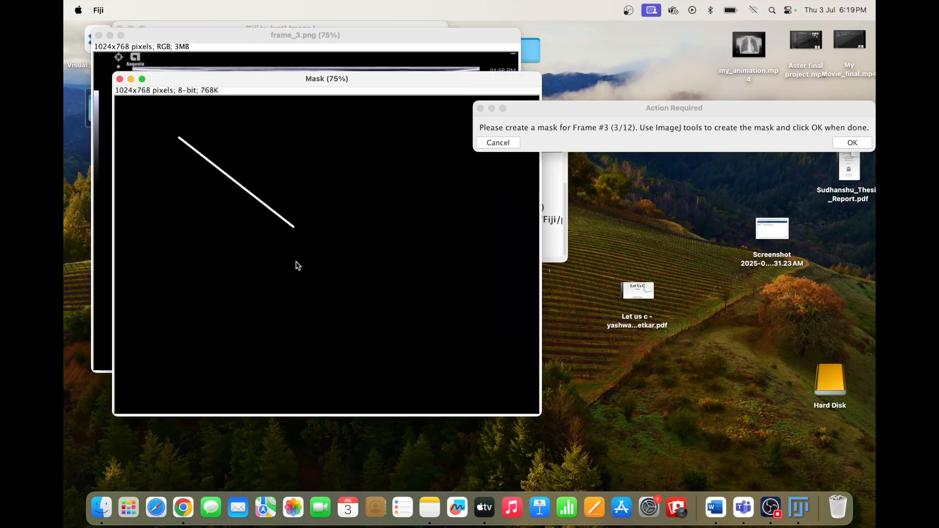
Step: Confirm the finished frame 3 mask and save it without stopping processing, continuing to the next frame
{"action": "left_click_drag", "start_coordinate": [581, 106], "coordinate": [511, 109]}
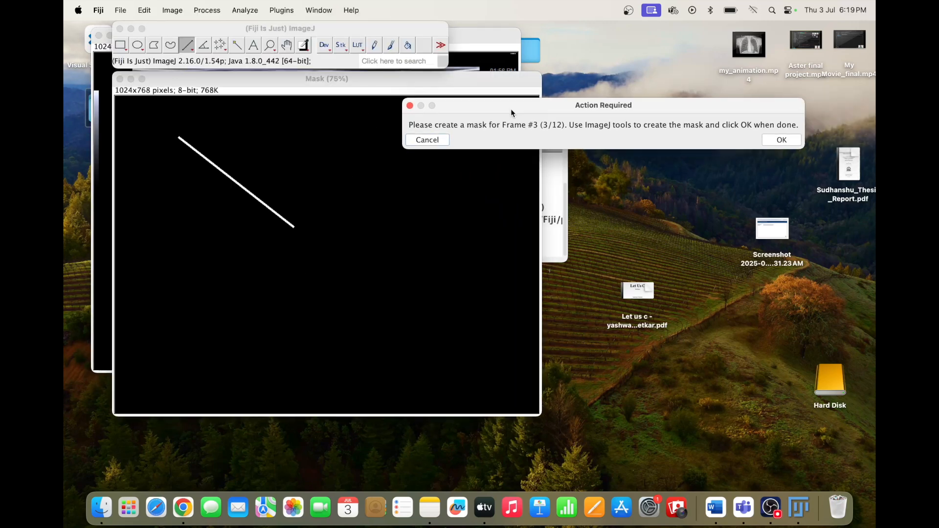
{"action": "left_click", "coordinate": [775, 142]}
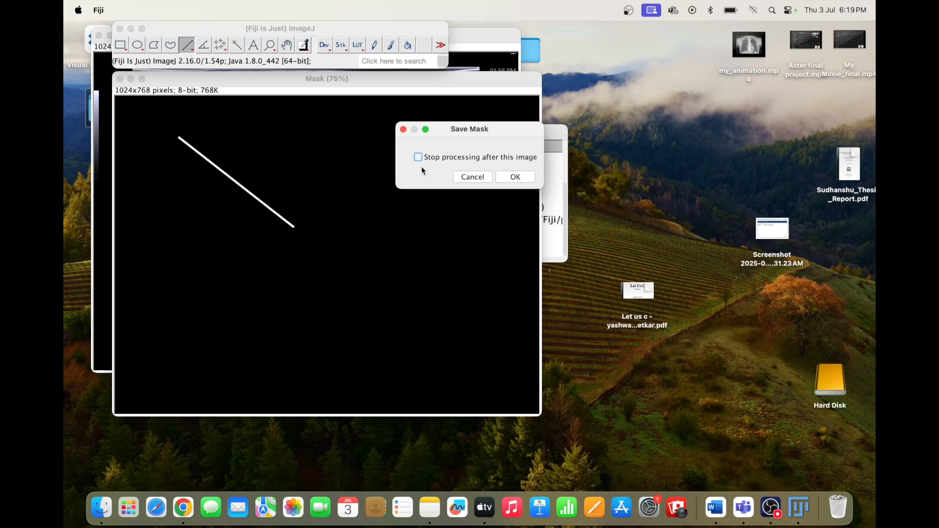
{"action": "left_click", "coordinate": [516, 177]}
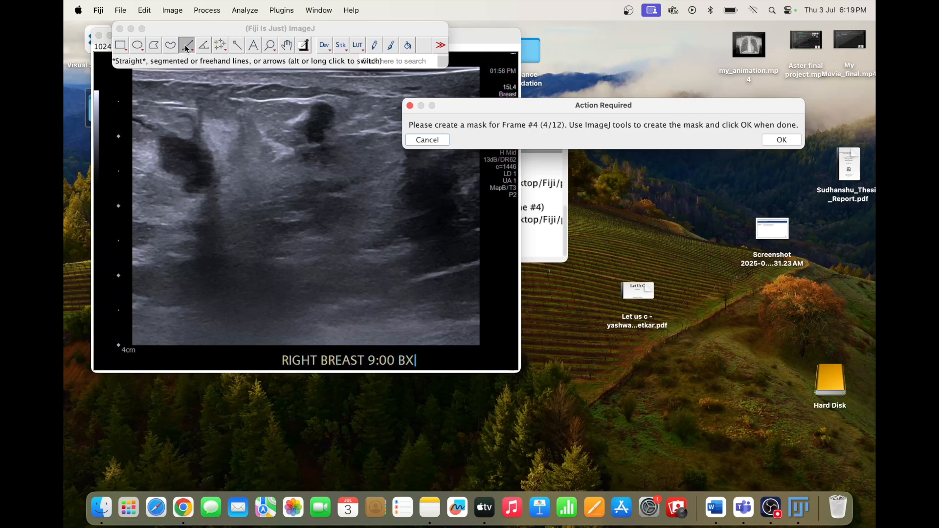
Step: Create a mask from a diagonal straight line across frame 4's upper-left area and save it, with processing stopped after this image
{"action": "left_click_drag", "start_coordinate": [157, 96], "coordinate": [270, 201]}
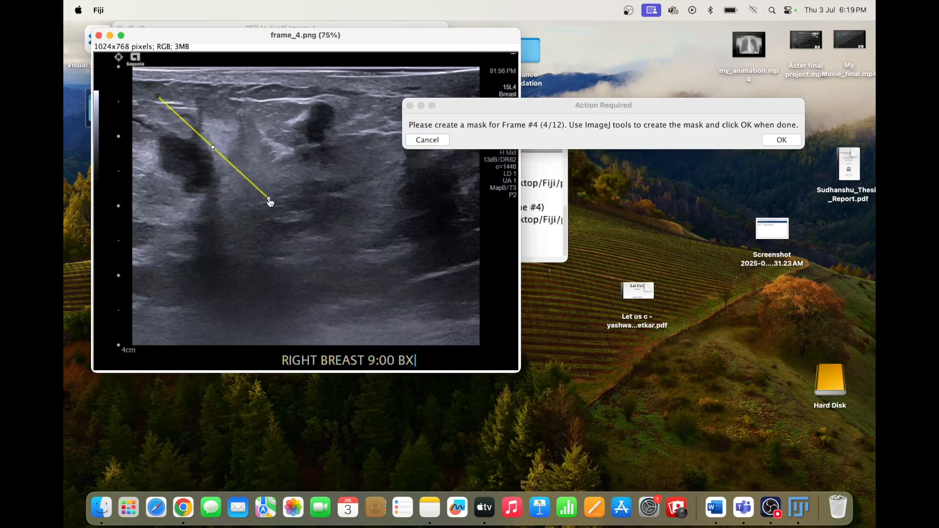
{"action": "right_click", "coordinate": [270, 200]}
{"action": "left_click", "coordinate": [293, 280]}
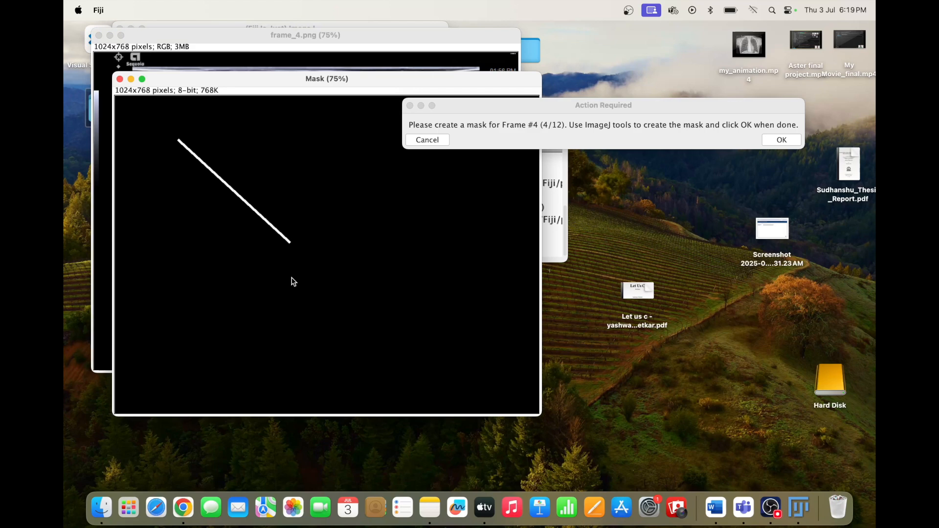
{"action": "left_click", "coordinate": [778, 140]}
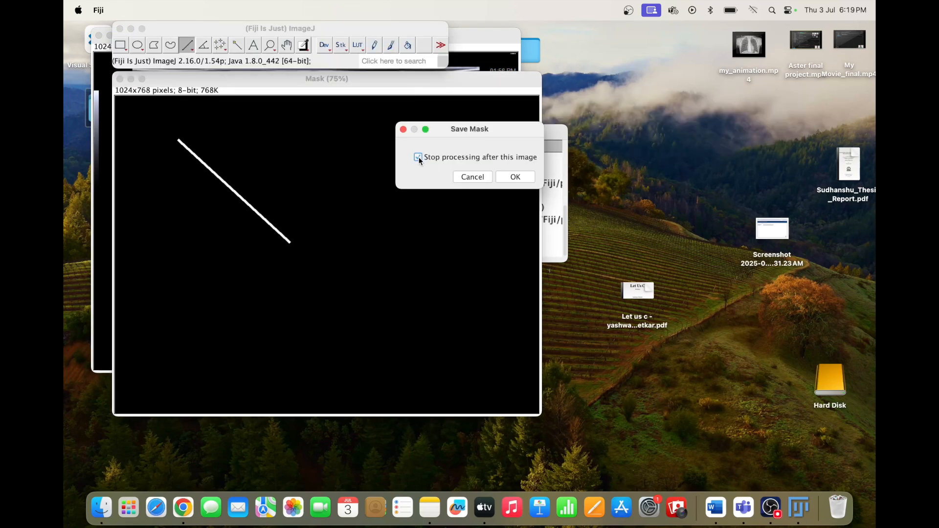
{"action": "left_click", "coordinate": [516, 177]}
{"action": "left_click", "coordinate": [469, 185]}
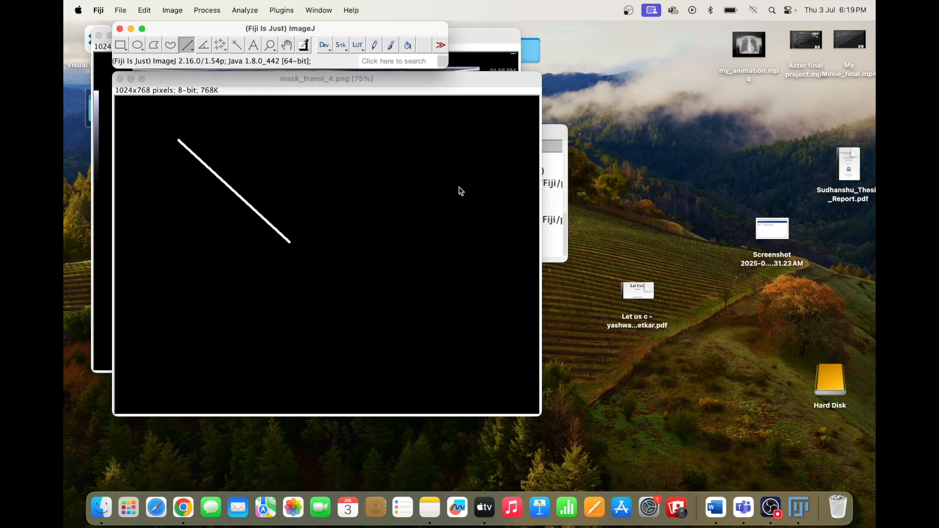